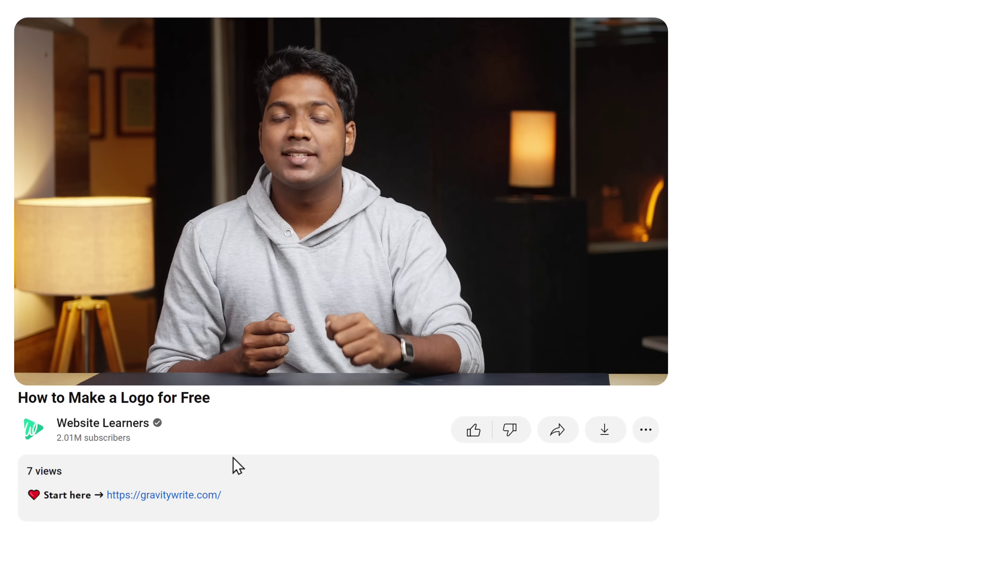
Open GravityWrite from the description link and load the Professional Logos Logo Builder template.
click(160, 497)
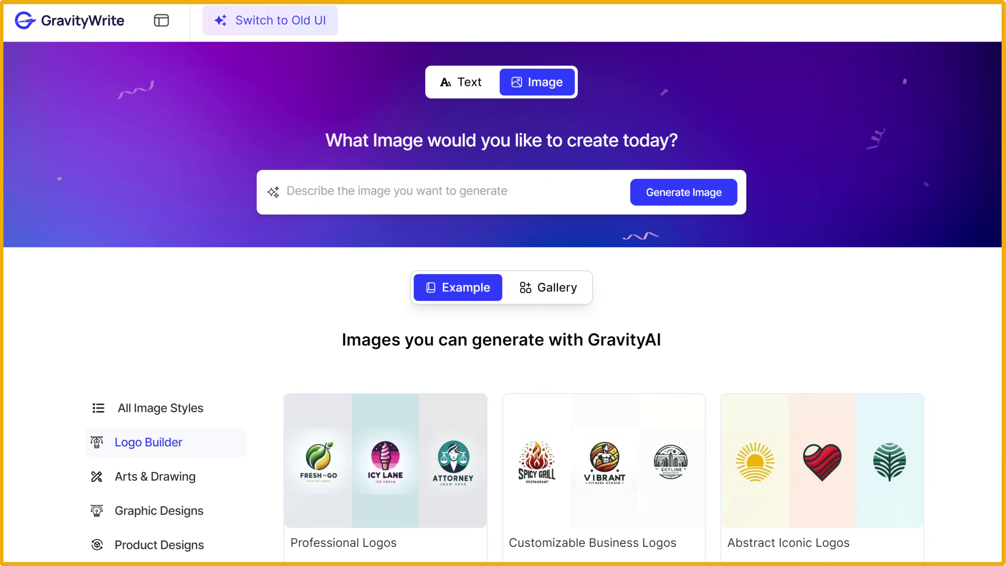
scroll(503, 283, down, 2)
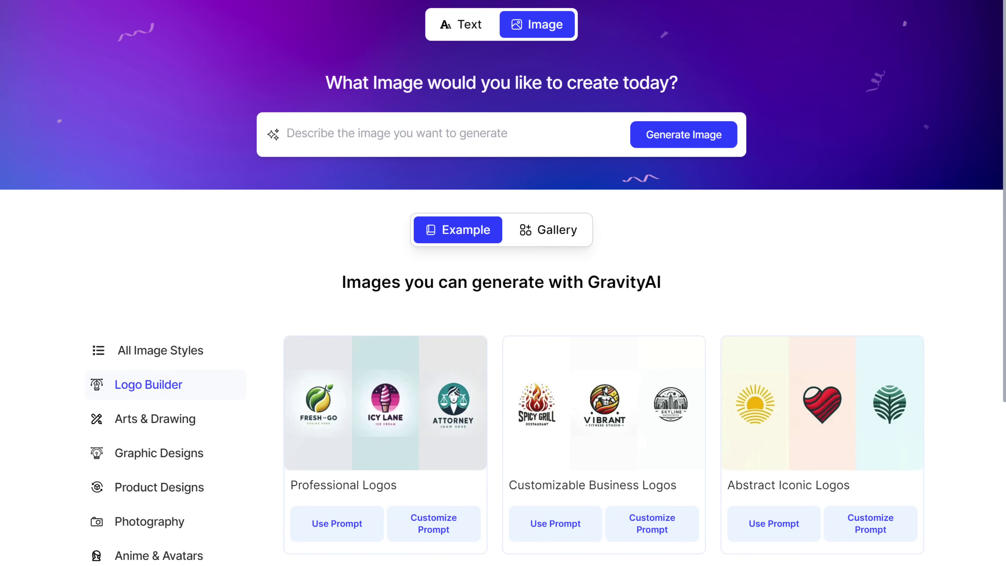
click(436, 538)
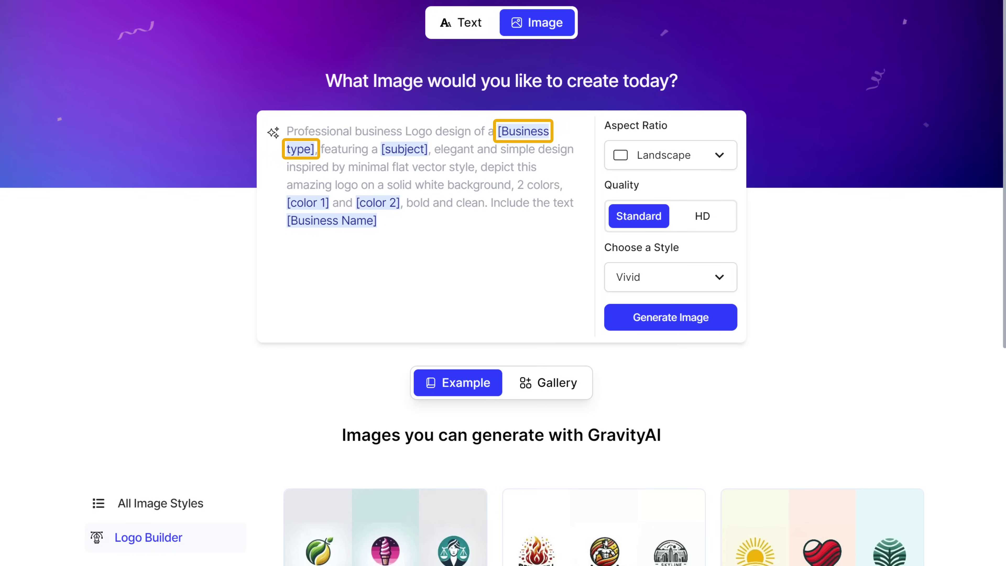
Fill the business type with Gym, set Square, HD and Natural style, then generate the logo.
click(521, 131)
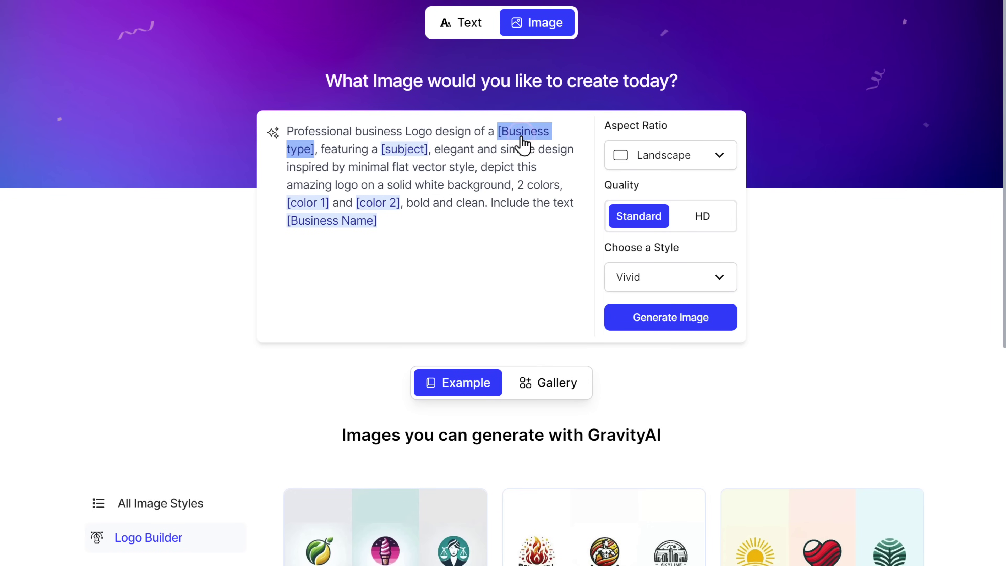
text(Gym)
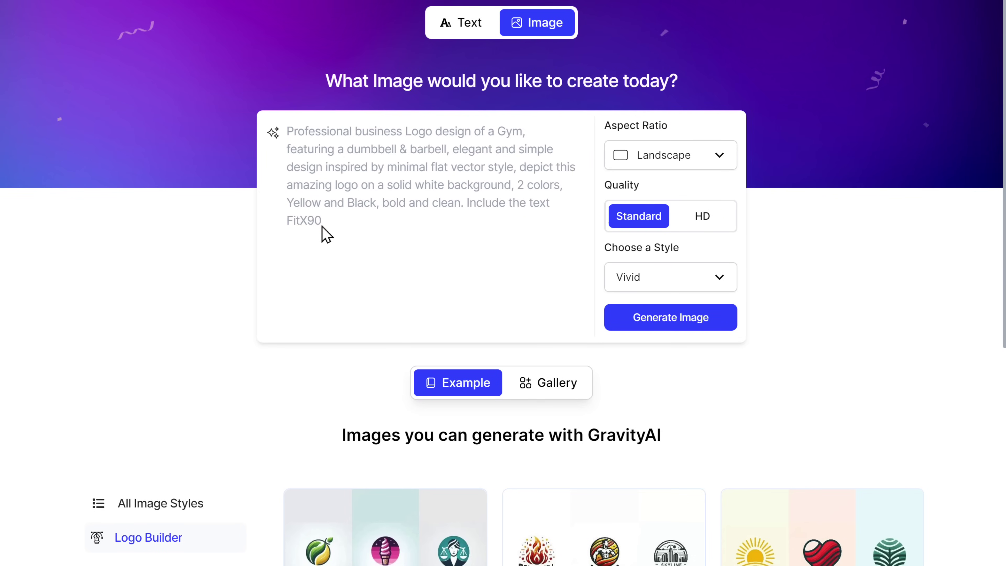
click(661, 157)
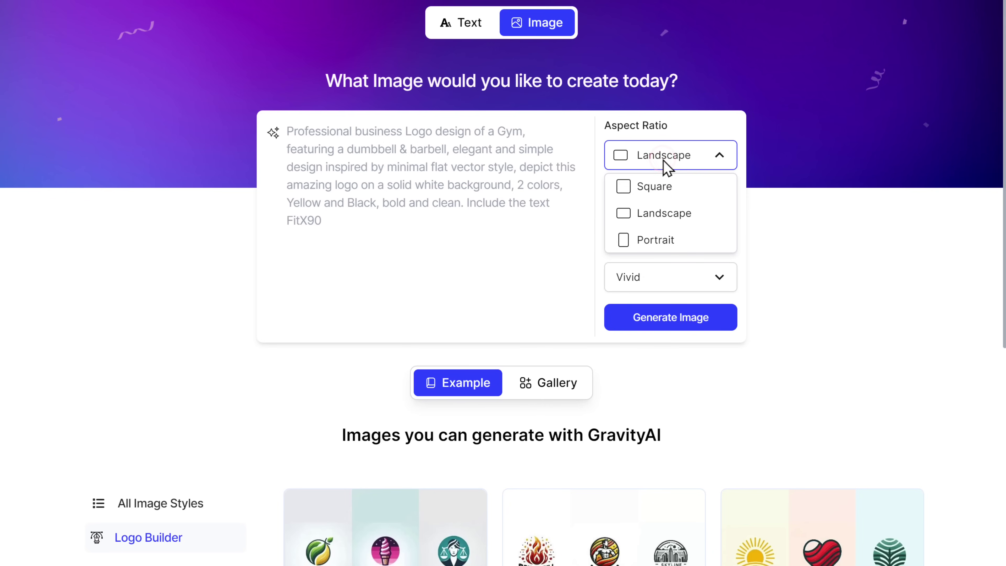
click(657, 190)
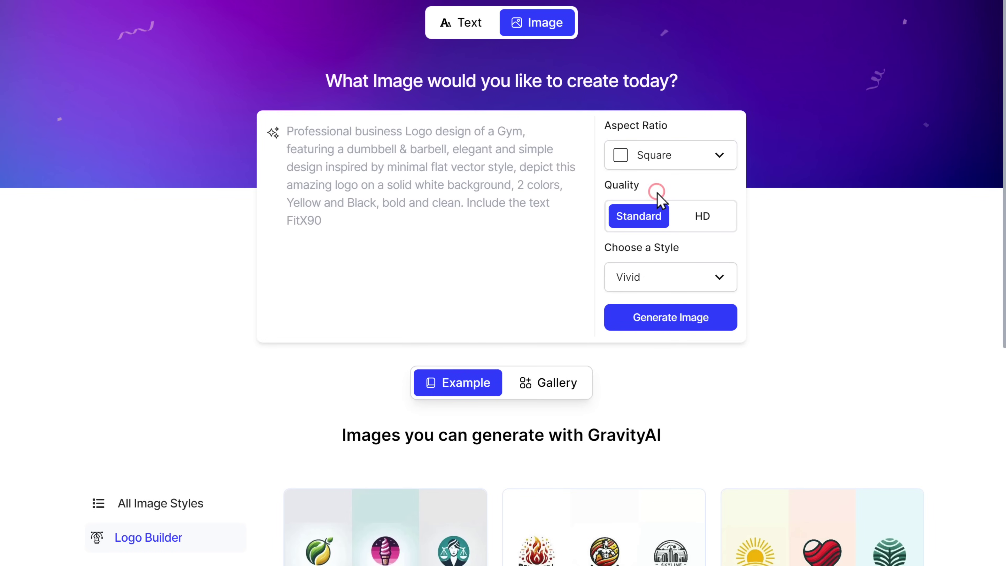
click(706, 228)
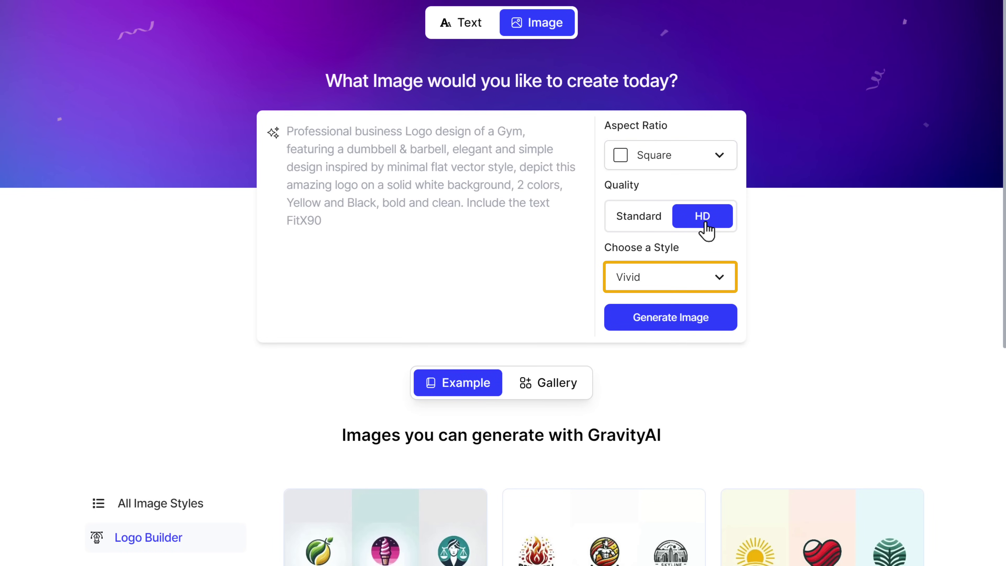
click(629, 280)
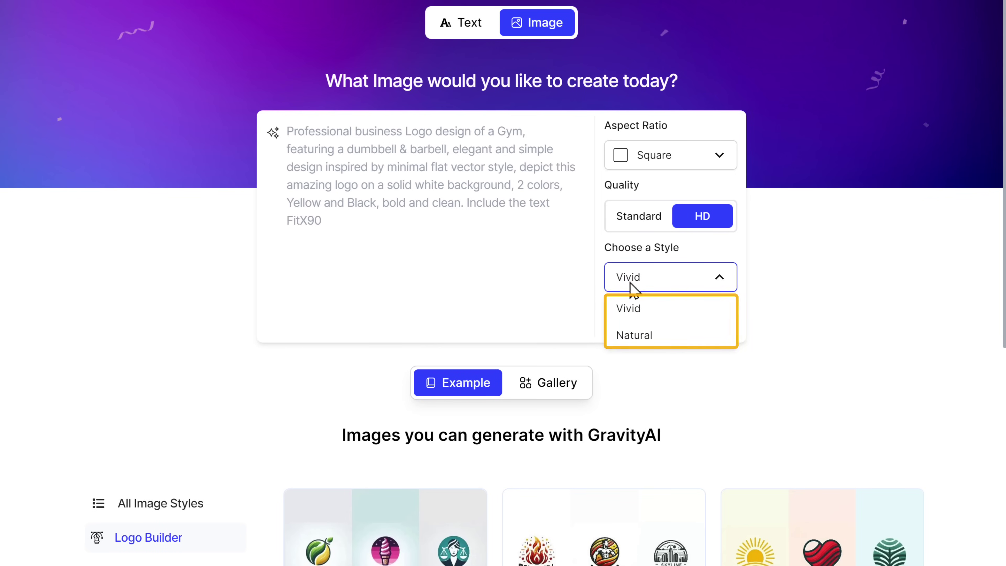
click(632, 338)
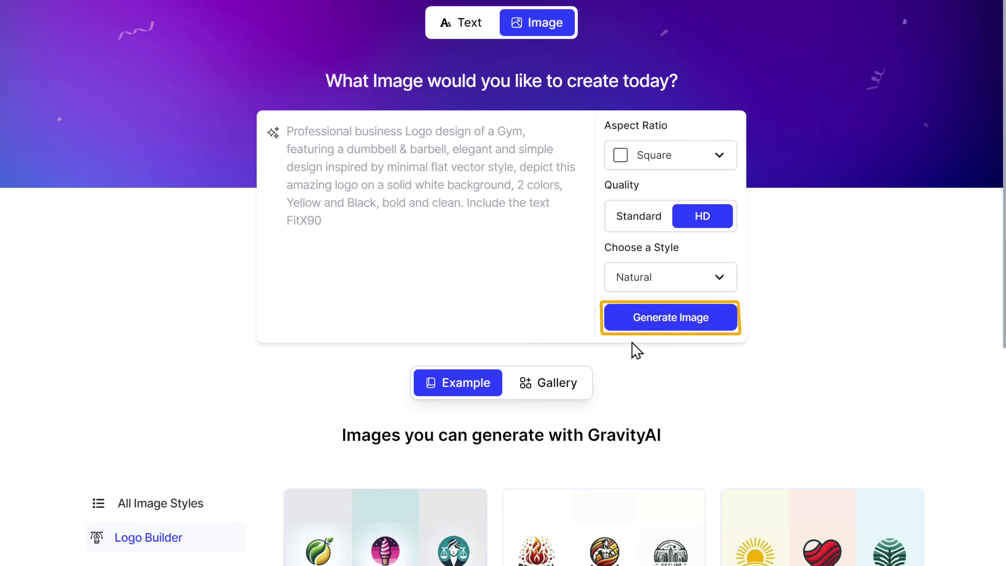
click(663, 324)
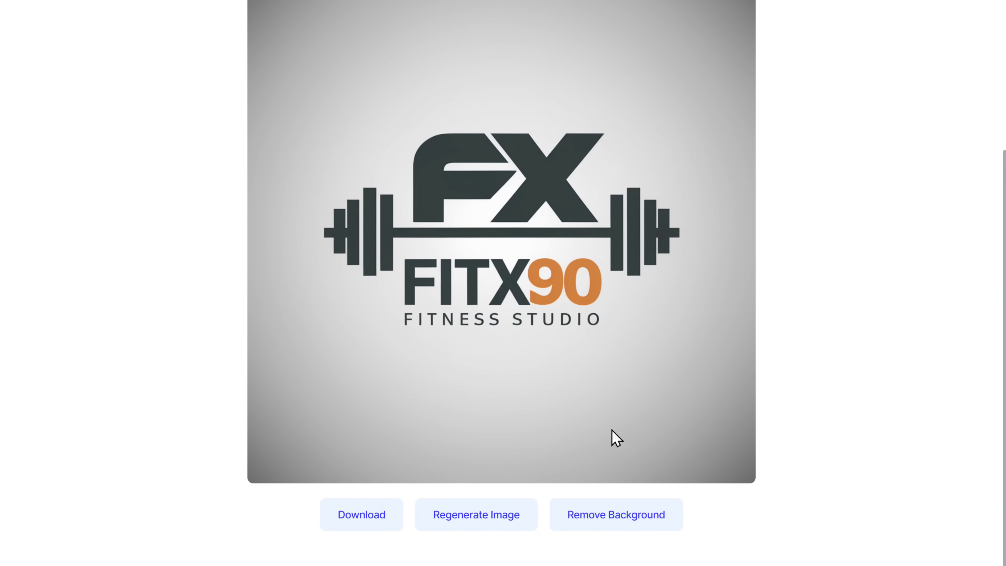
Remove the grey background from the FitX90 barbell logo and download it.
click(587, 524)
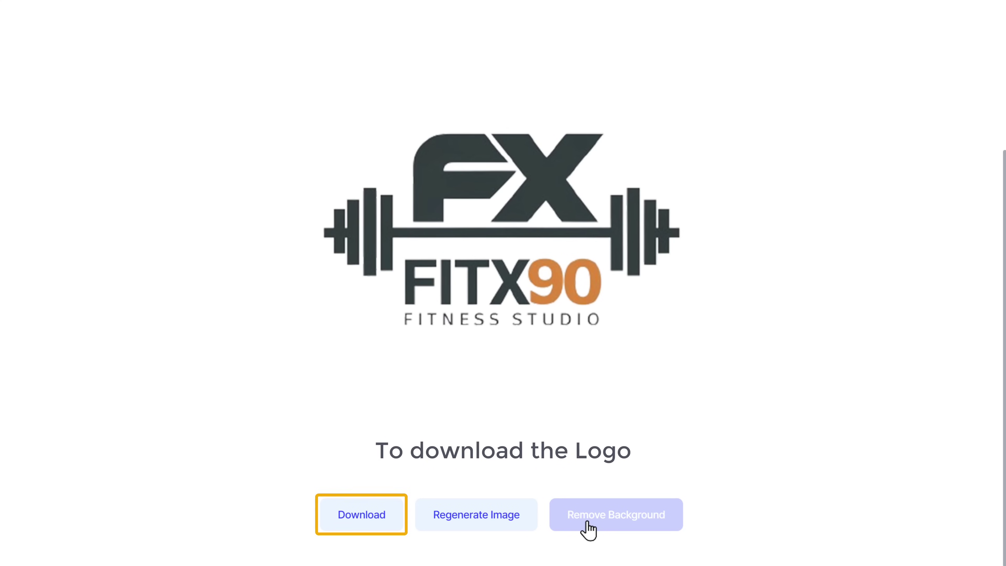
click(361, 528)
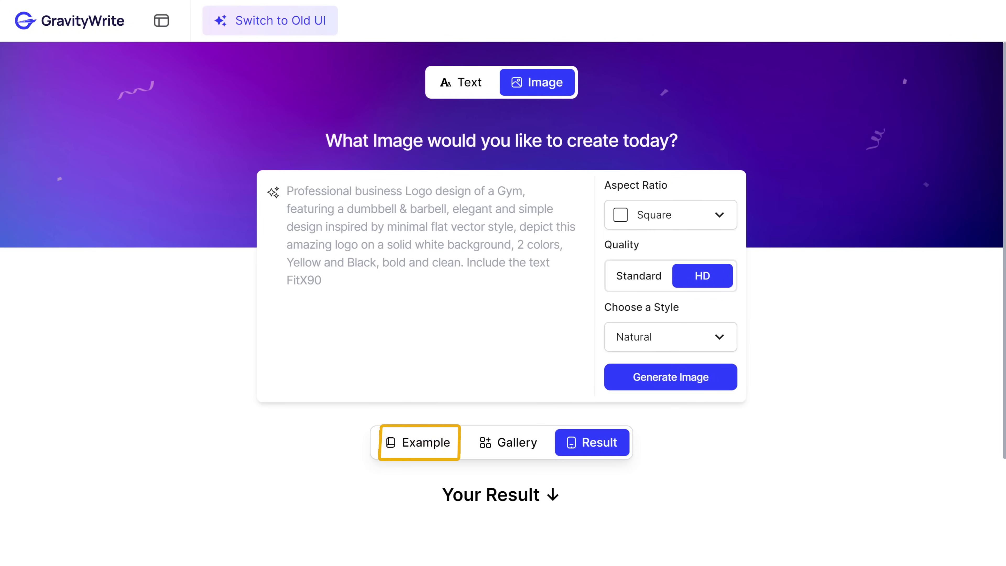
Load the Elegant Letter Icon Fusion Logos template from the Example gallery.
click(419, 443)
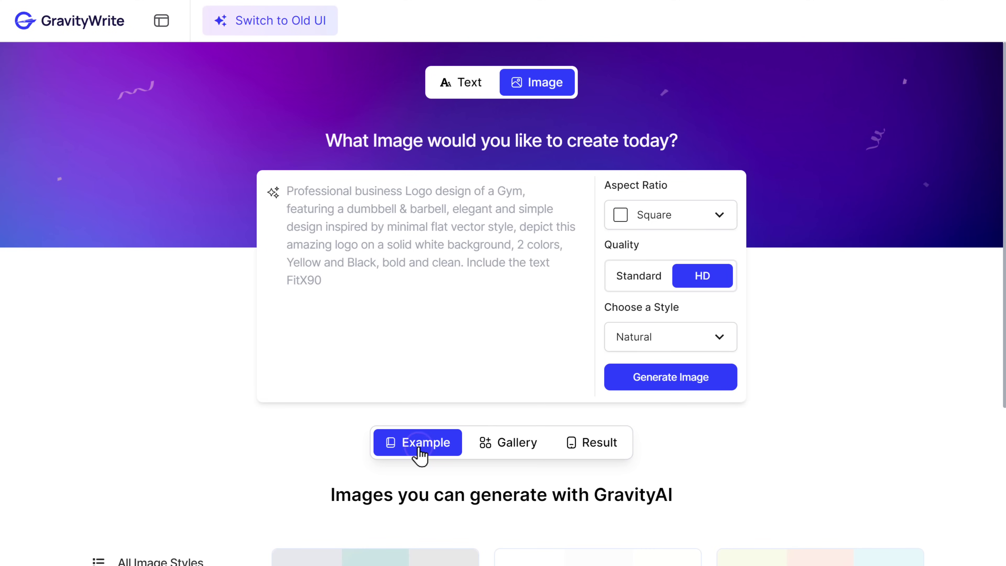
scroll(418, 451, down, 10)
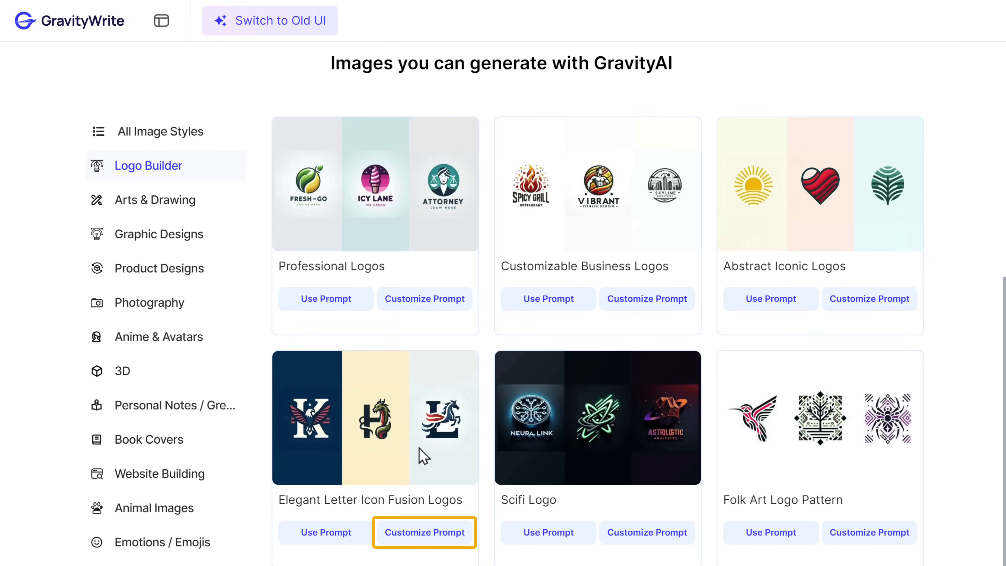
click(414, 533)
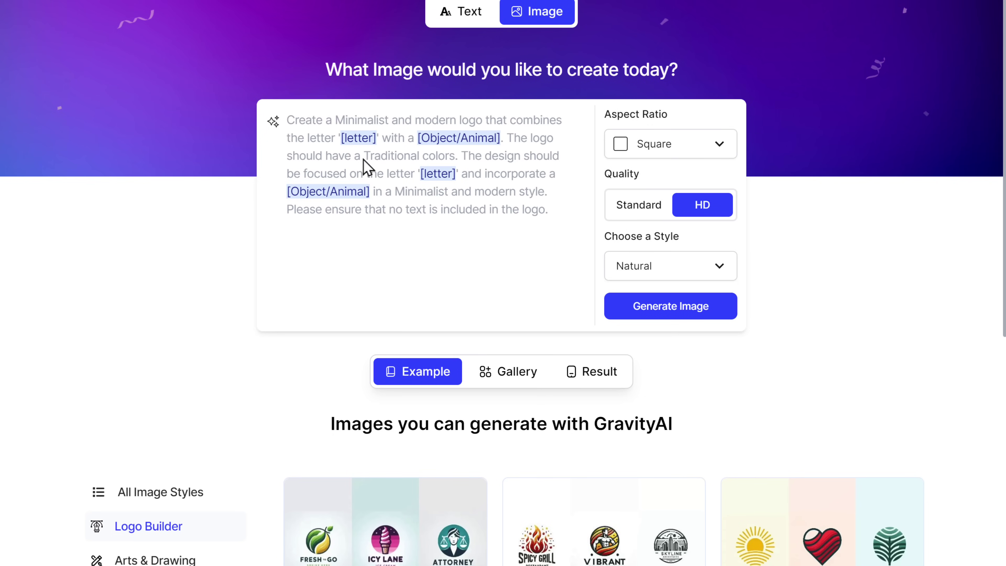
Replace both letter placeholders with S and both object placeholders with Dragon.
click(359, 140)
text(S)
click(417, 140)
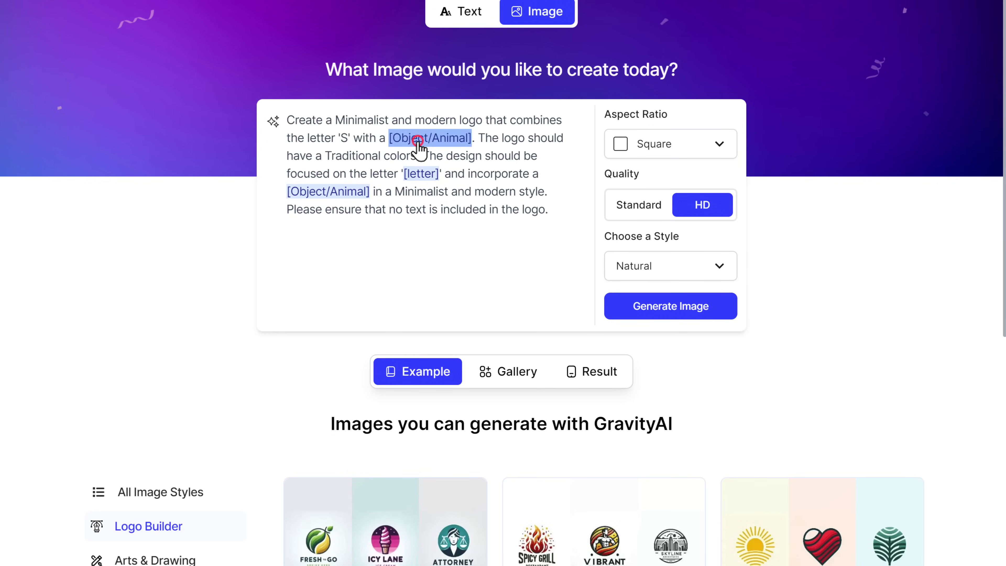
text(Dragon)
click(359, 174)
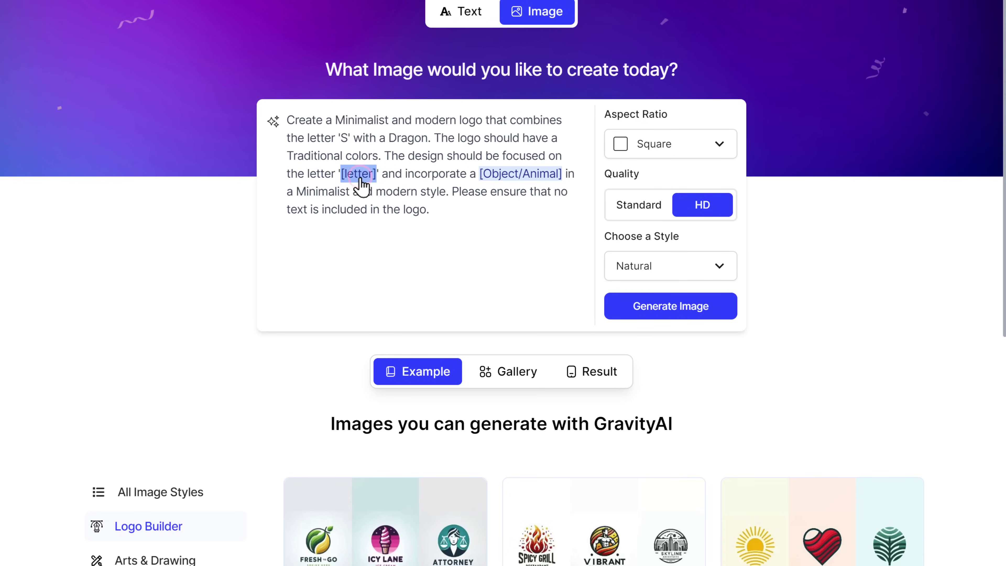
text(S)
click(487, 180)
text(Dragon)
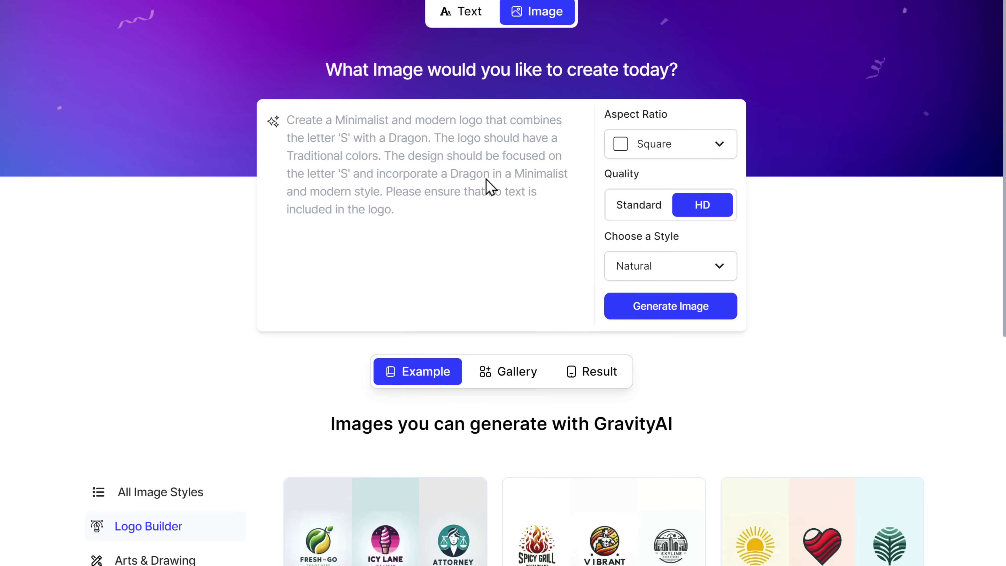
Generate the dragon S logo, remove its dark background, download and open GW-Generated-Image.png.
click(650, 315)
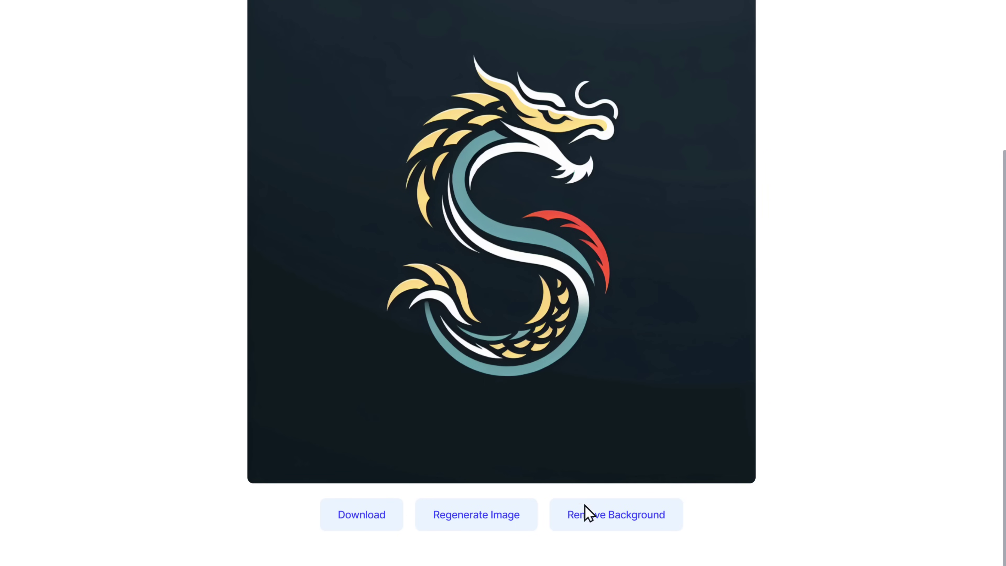
click(582, 522)
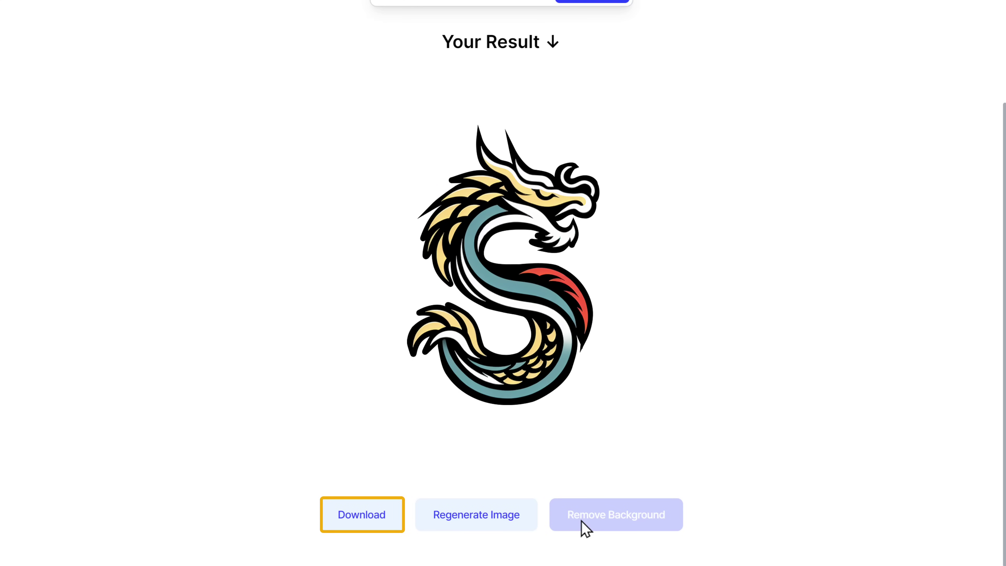
click(355, 519)
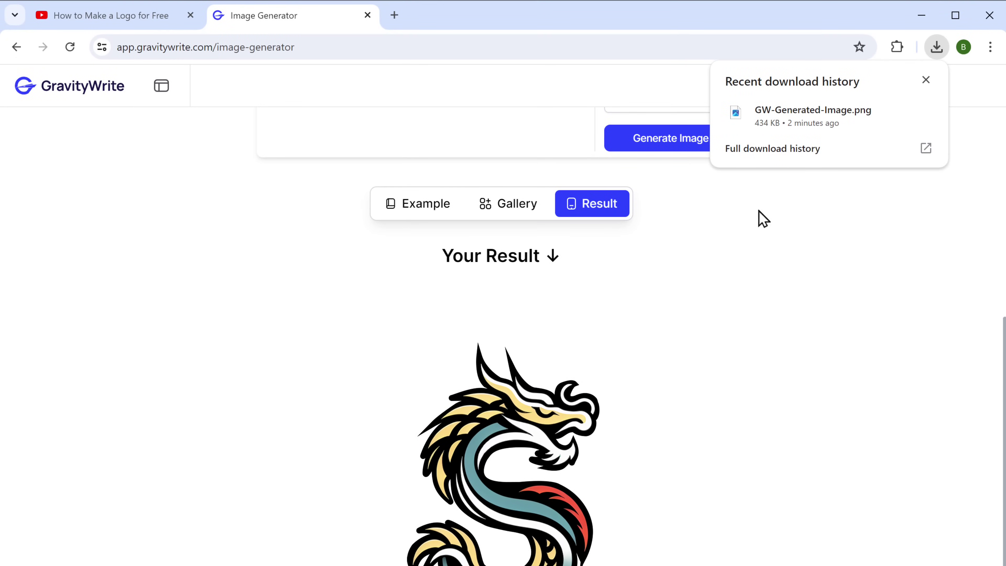
click(831, 121)
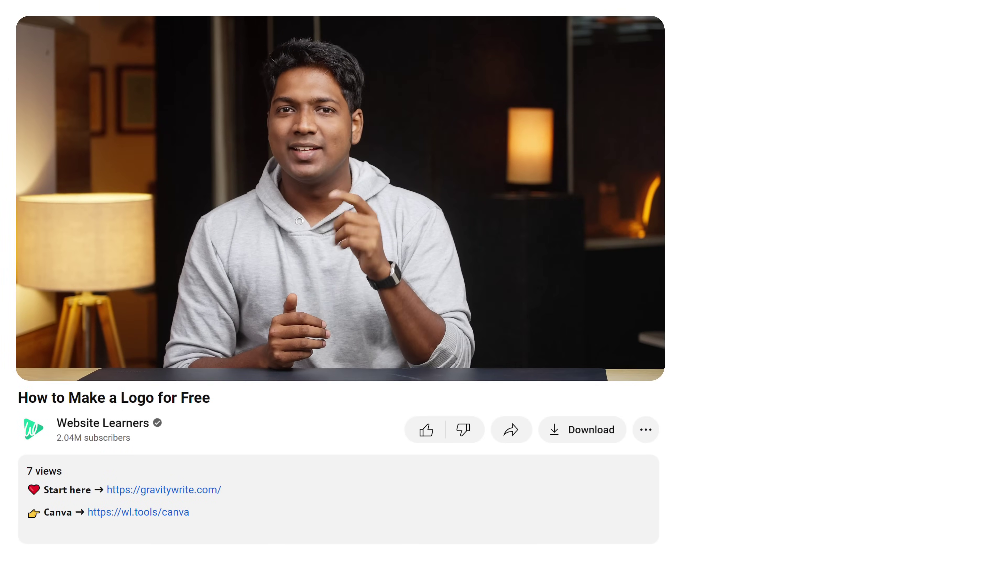
Open Canva from the link in the YouTube video description.
click(142, 515)
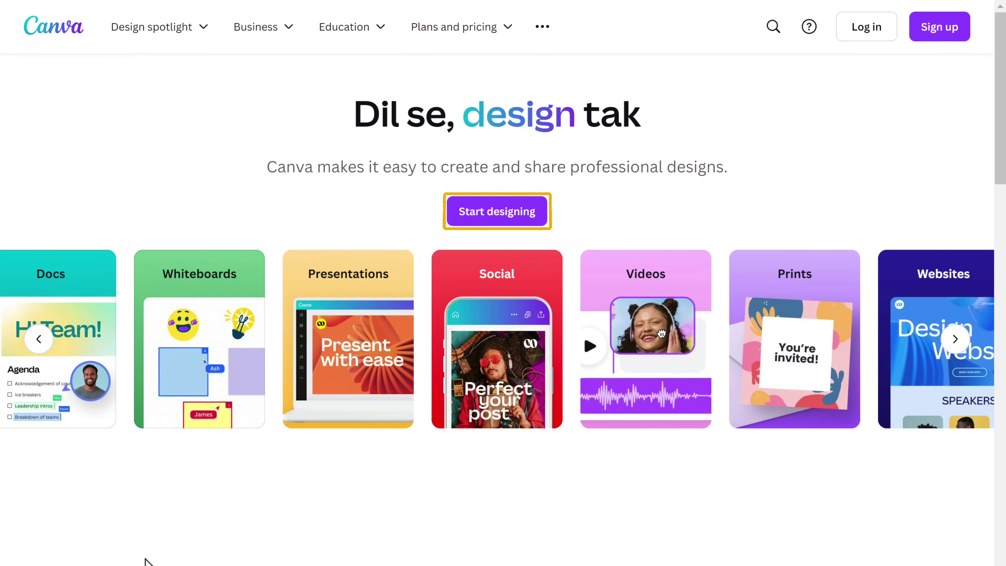
Create a new Canva logo design and place GW-Generated-Image on the left of its black canvas.
scroll(146, 560, down, 1)
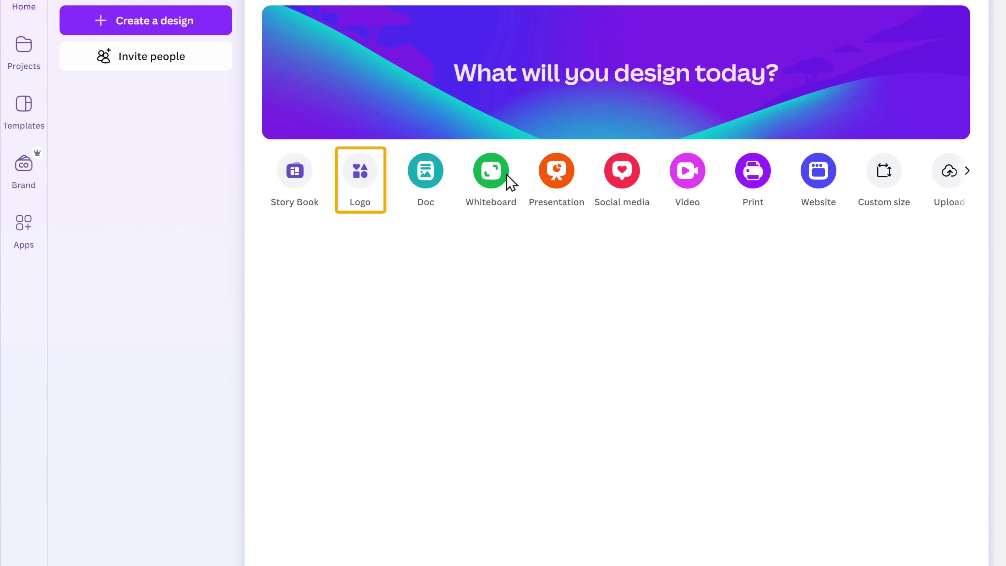
click(354, 171)
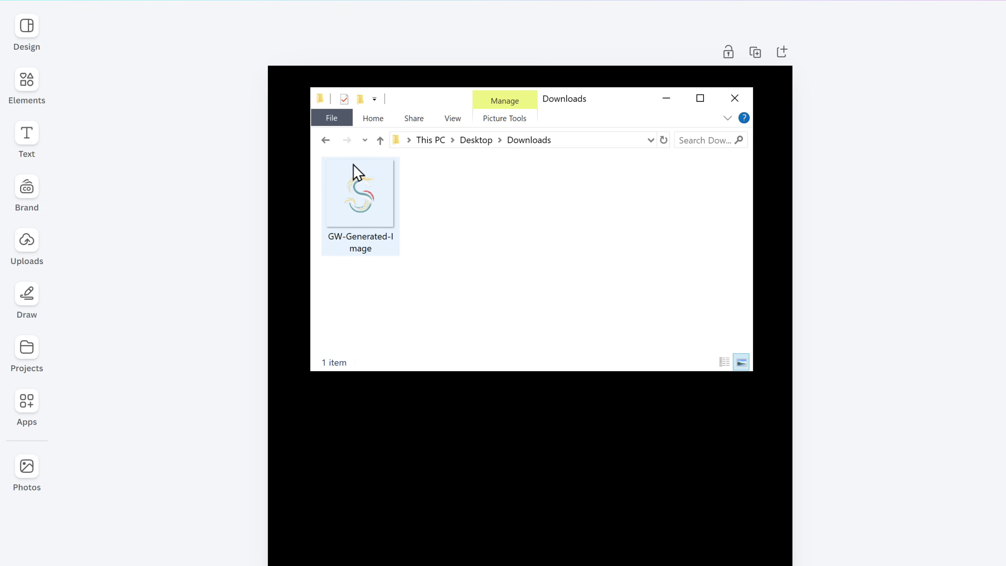
click(353, 164)
drag(354, 165, 436, 413)
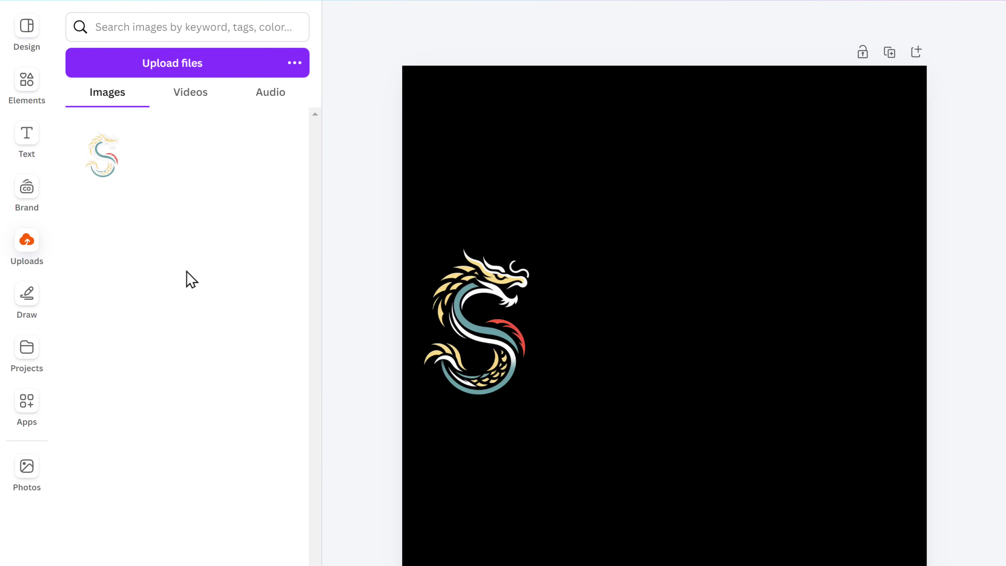
click(25, 158)
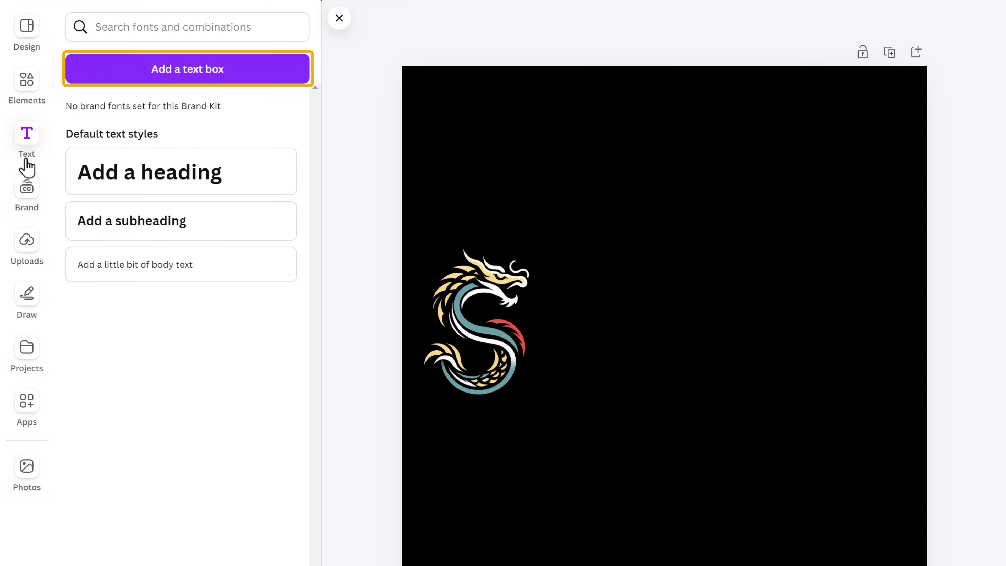
Add a text box reading 'izzling Wok' and set it in the AeroFlame font.
click(195, 77)
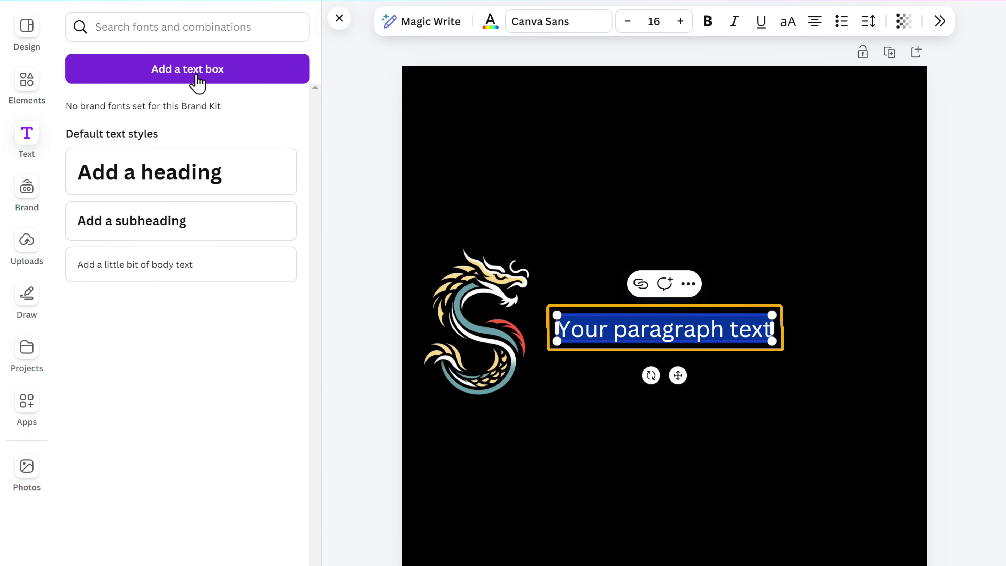
text(izzling Wok)
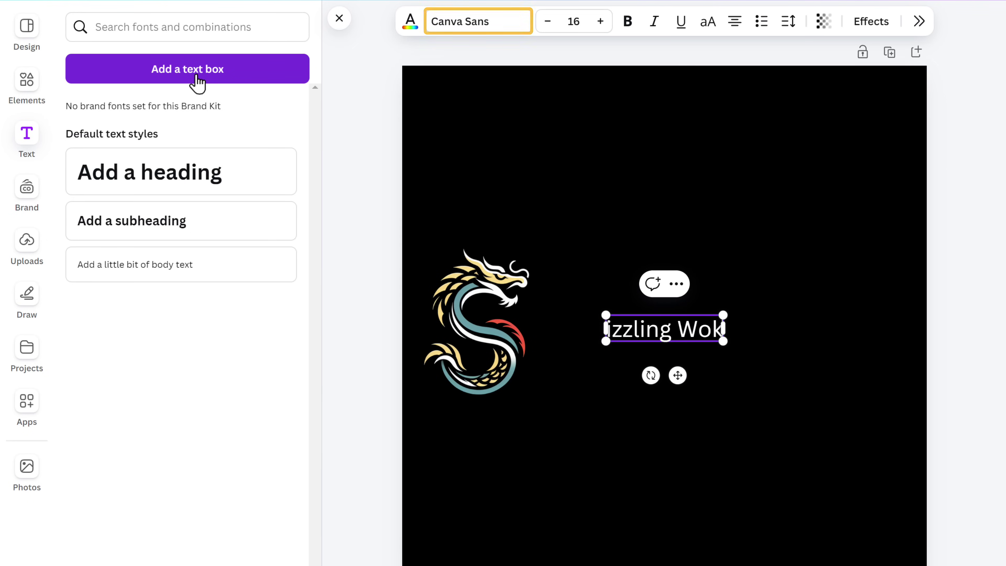
click(444, 32)
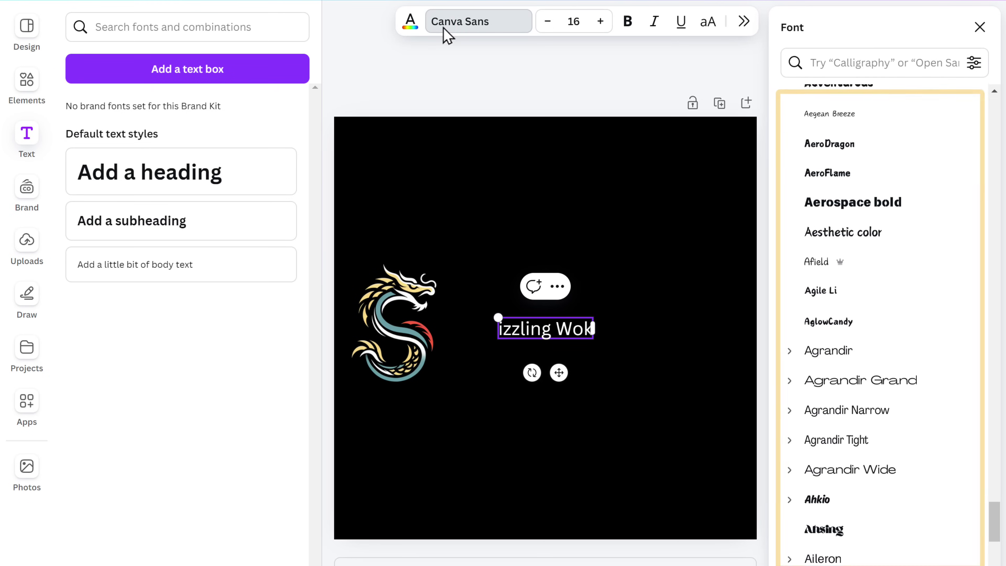
click(823, 175)
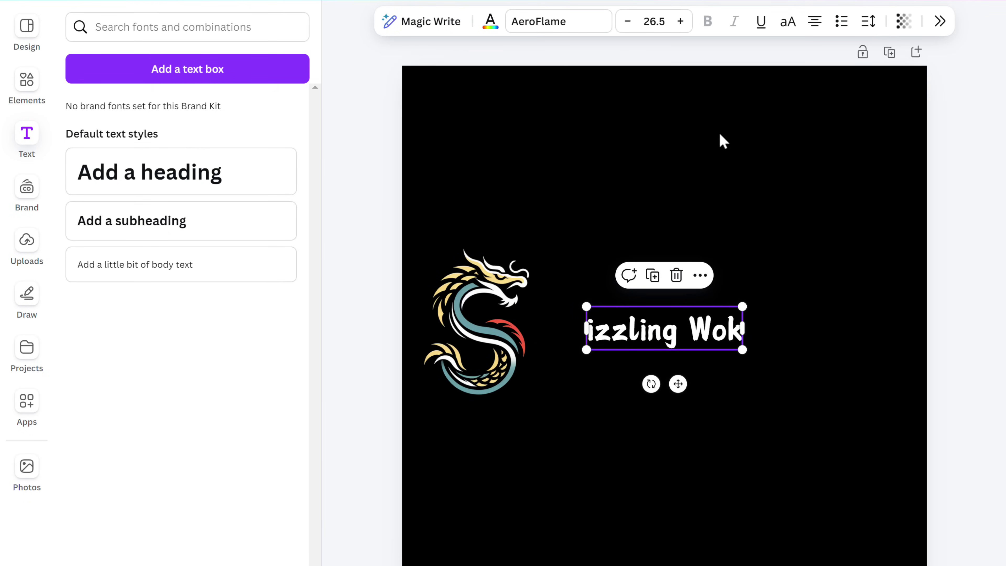
Color the text teal, enlarge it to about size 66, and place it beside the dragon S.
click(490, 21)
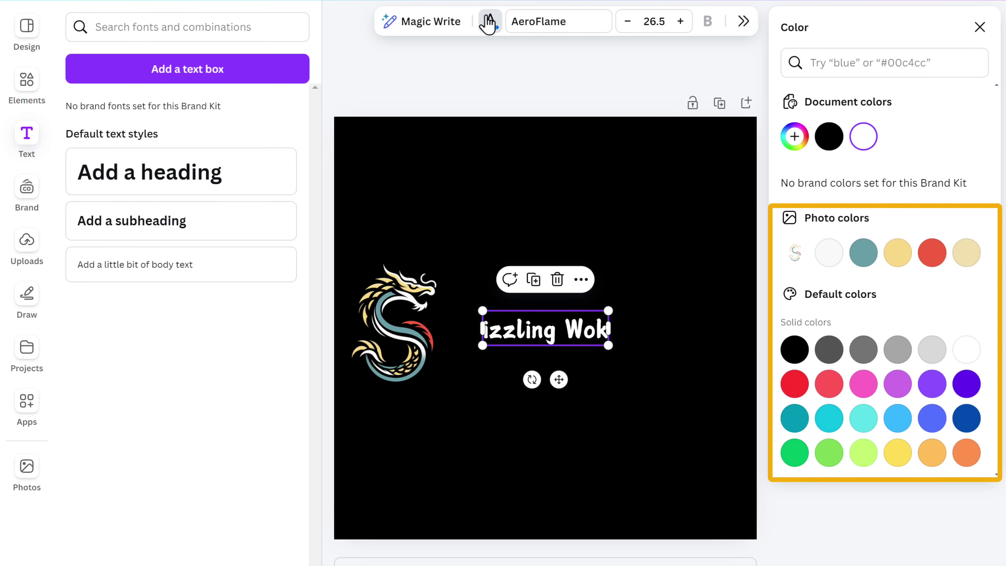
click(862, 250)
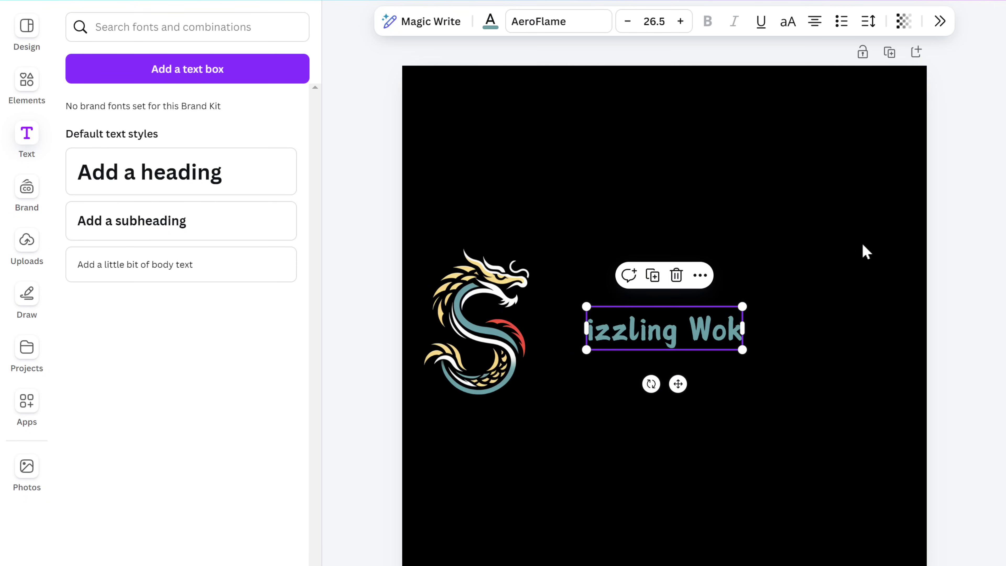
drag(742, 305, 910, 211)
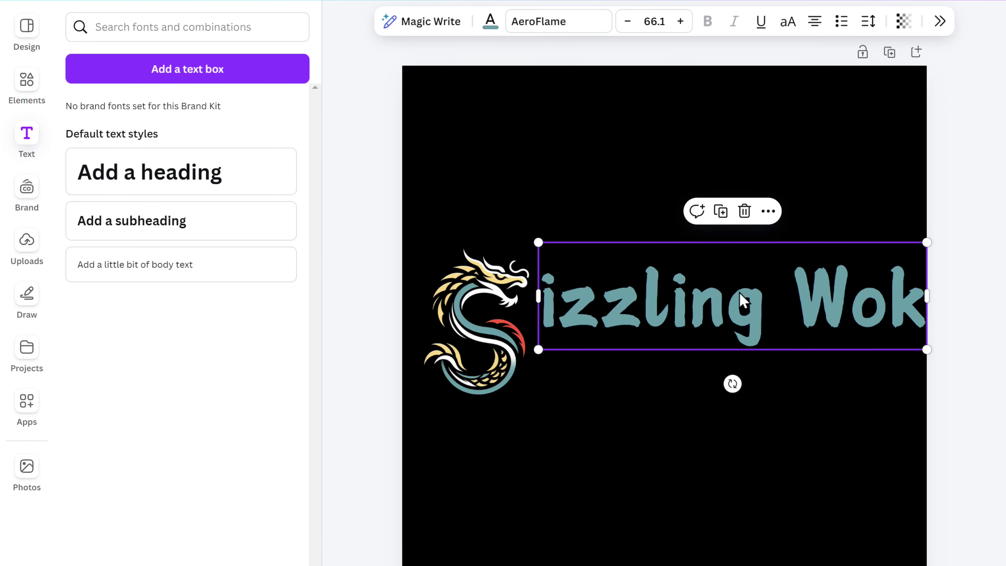
drag(744, 300, 728, 361)
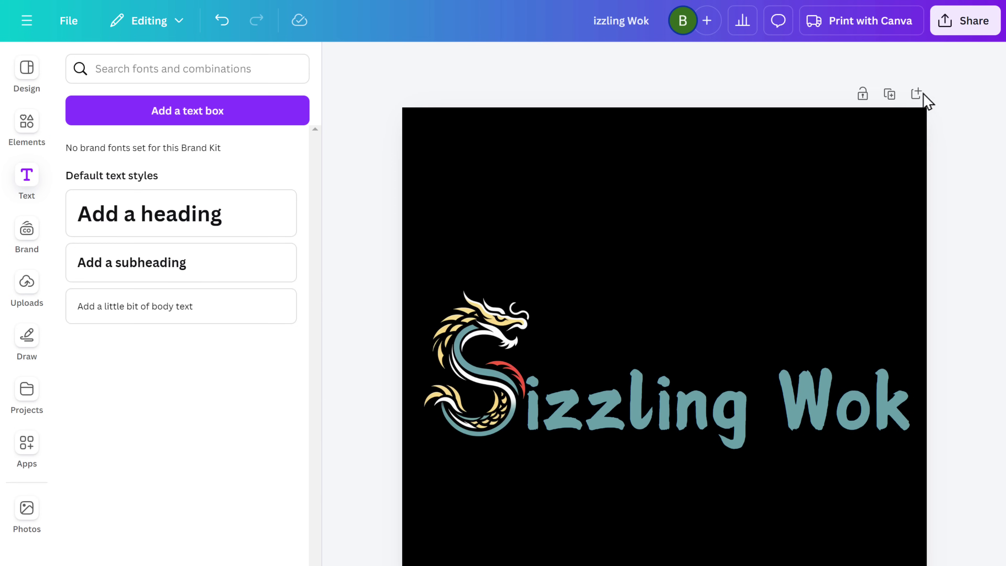
Download the Sizzling Wok logo from Share as a PNG file.
click(968, 23)
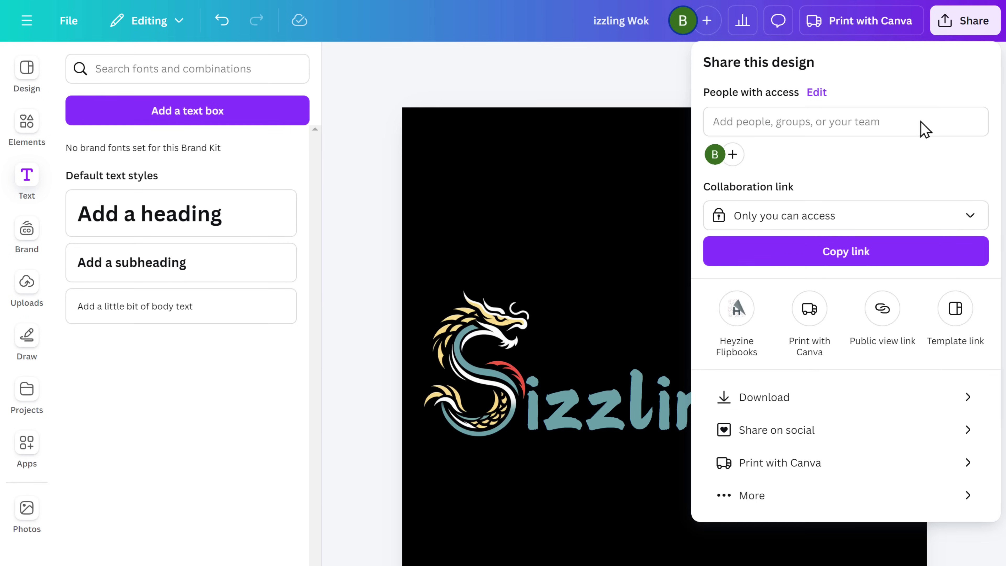
click(763, 400)
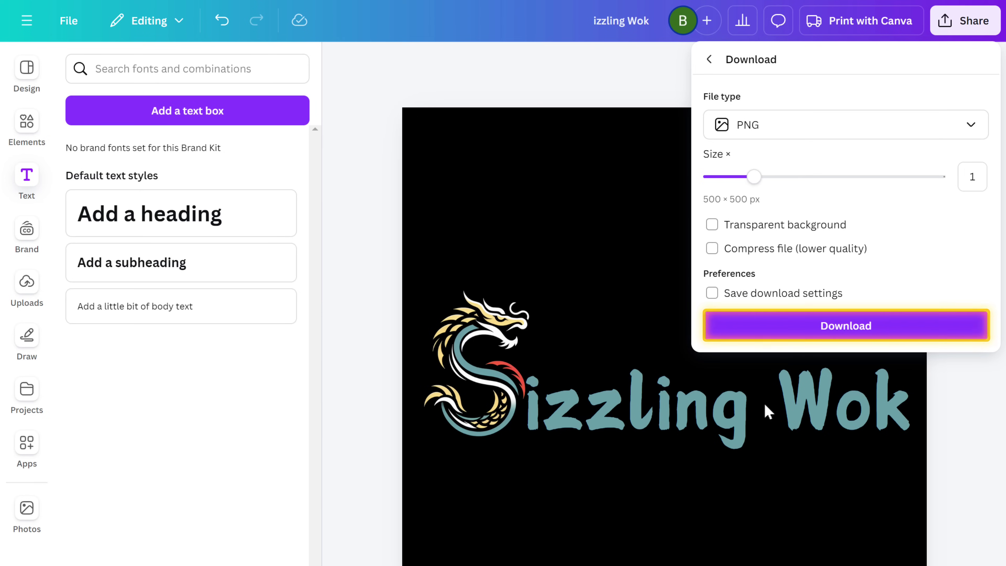
click(846, 330)
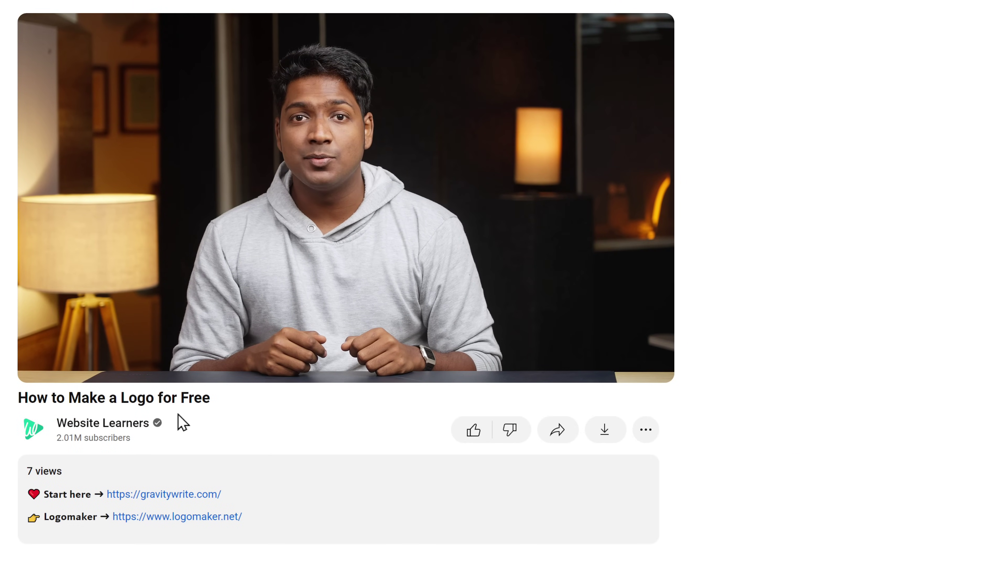
Follow the logomaker.net link in the video description to the Logo Maker homepage.
click(194, 517)
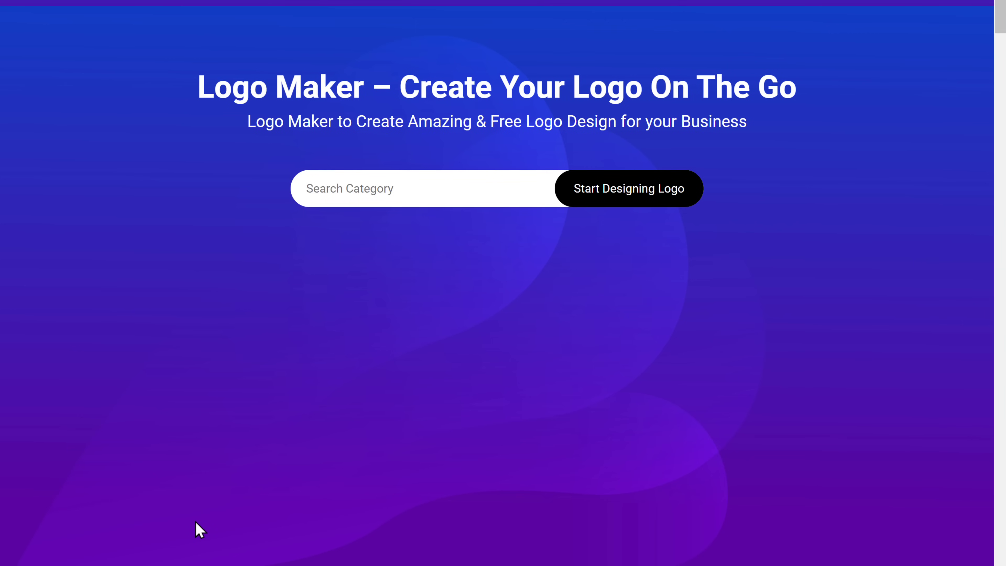
Start designing a logo and choose the Business category to reach its template gallery.
click(643, 189)
scroll(640, 195, down, 10)
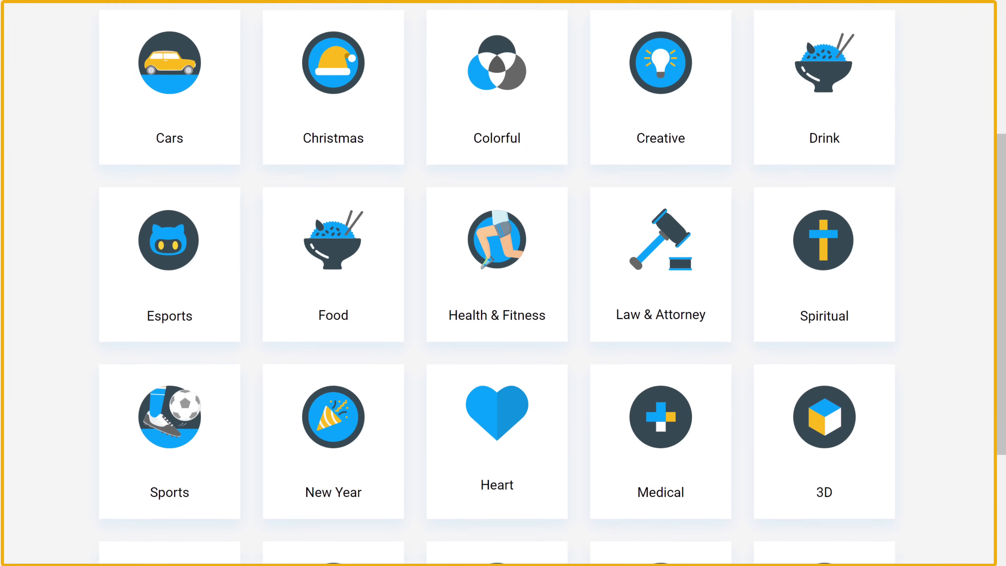
scroll(503, 283, down, 10)
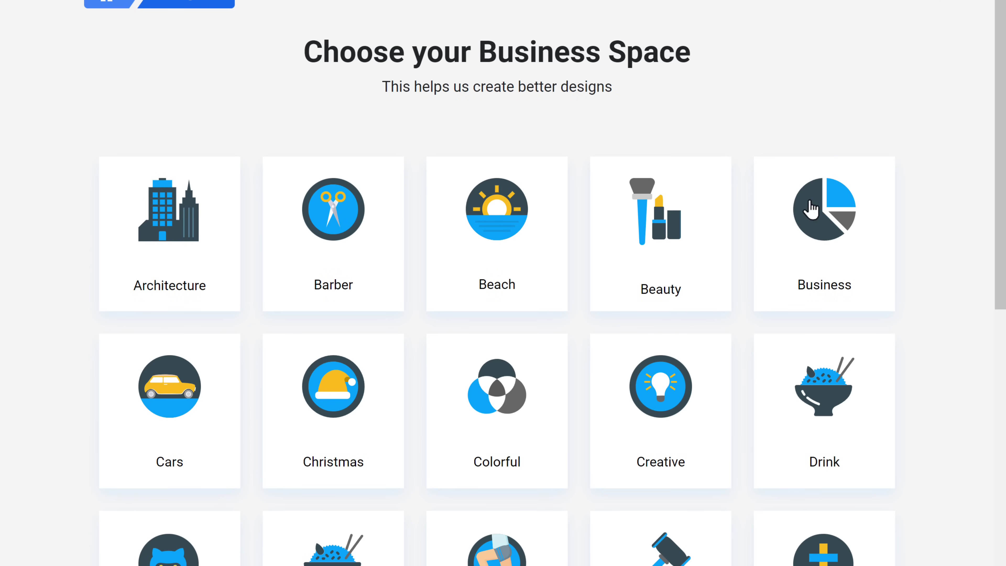
click(819, 201)
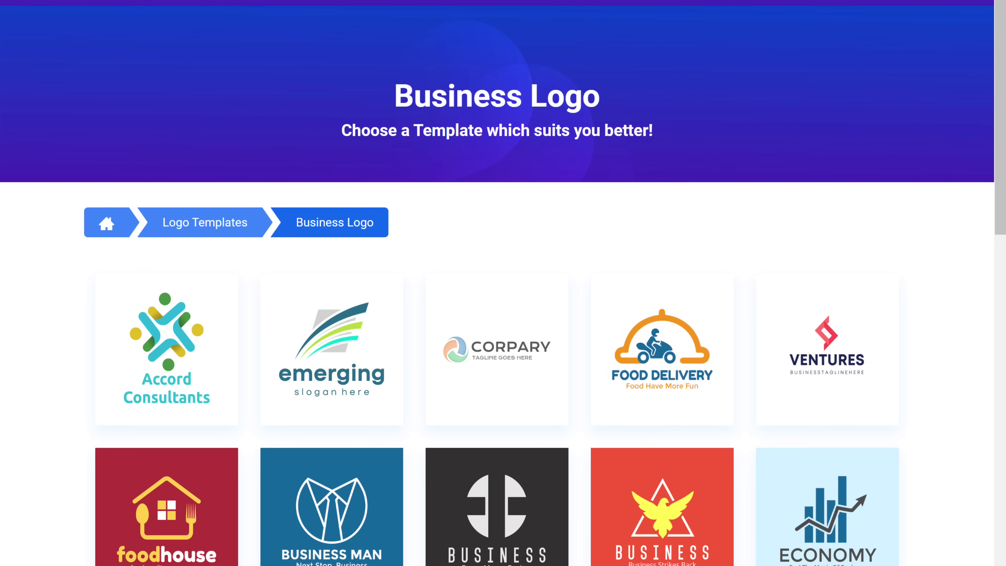
scroll(503, 283, down, 15)
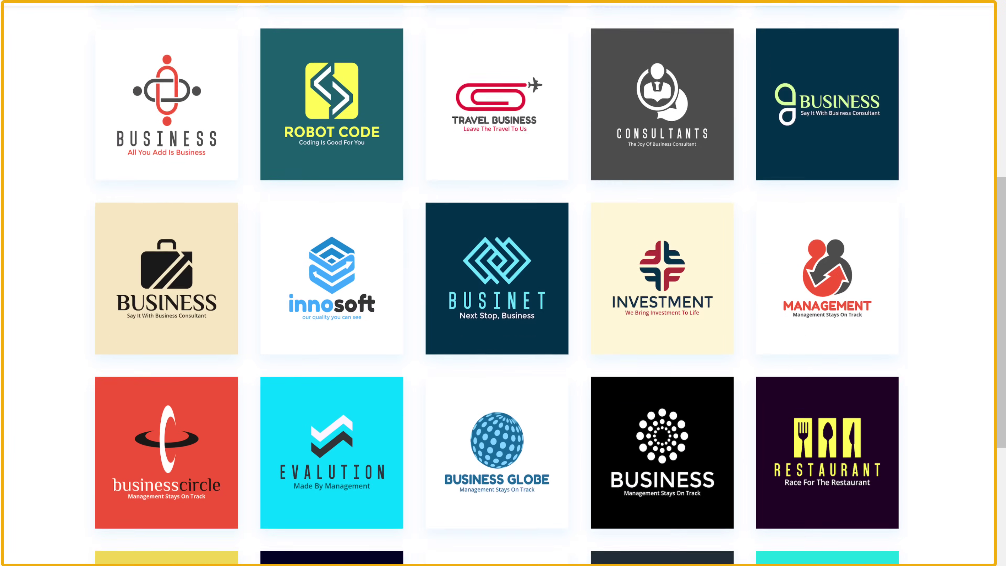
scroll(503, 283, up, 15)
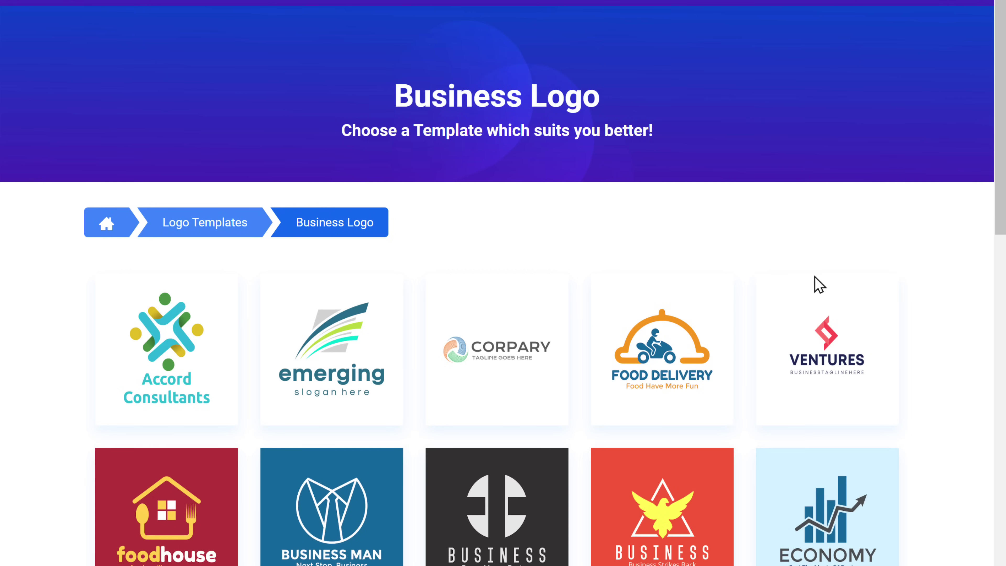
Load the VENTURES template, with its red icon and tagline, into the editor.
click(809, 354)
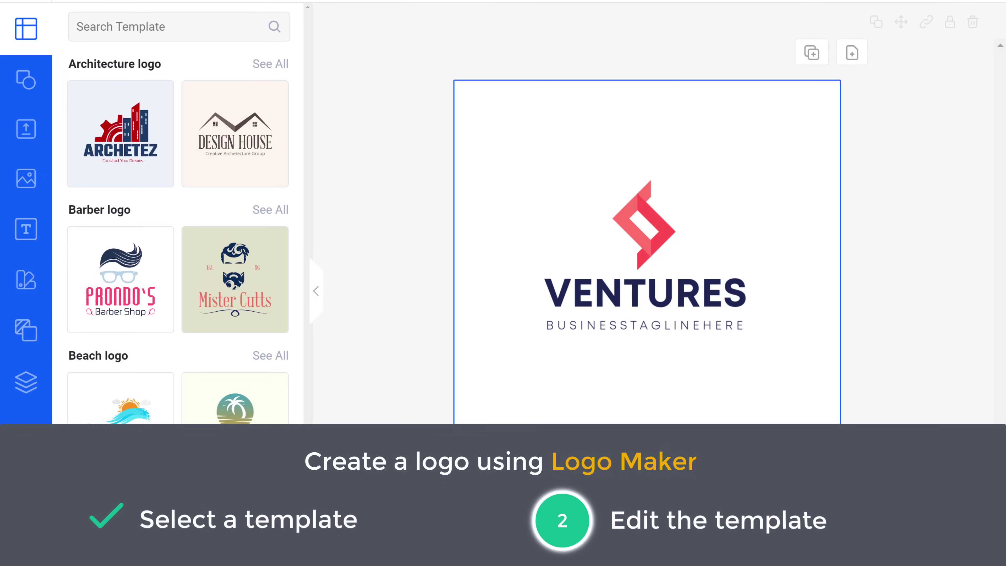
scroll(178, 278, down, 2)
scroll(178, 284, down, 15)
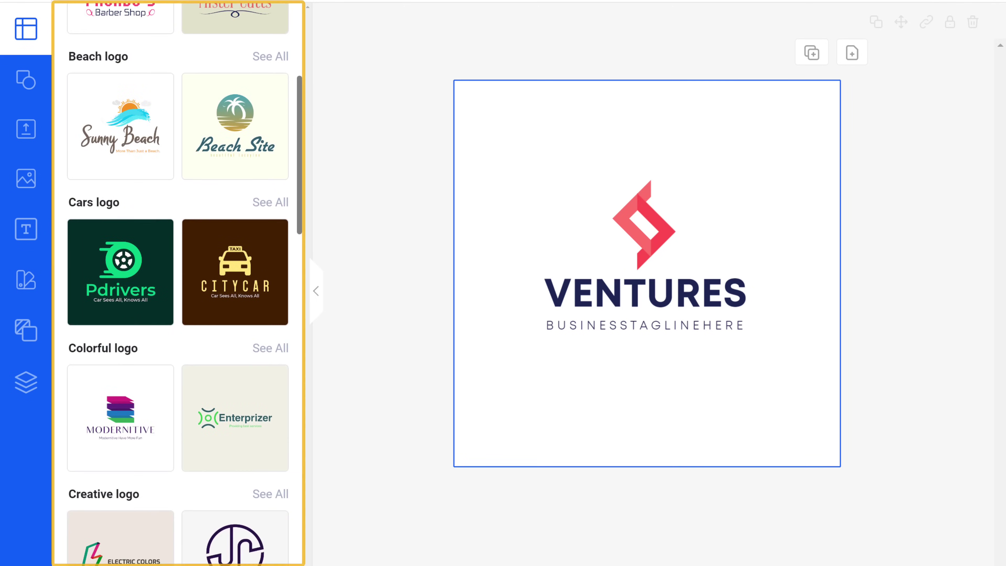
scroll(179, 284, down, 2)
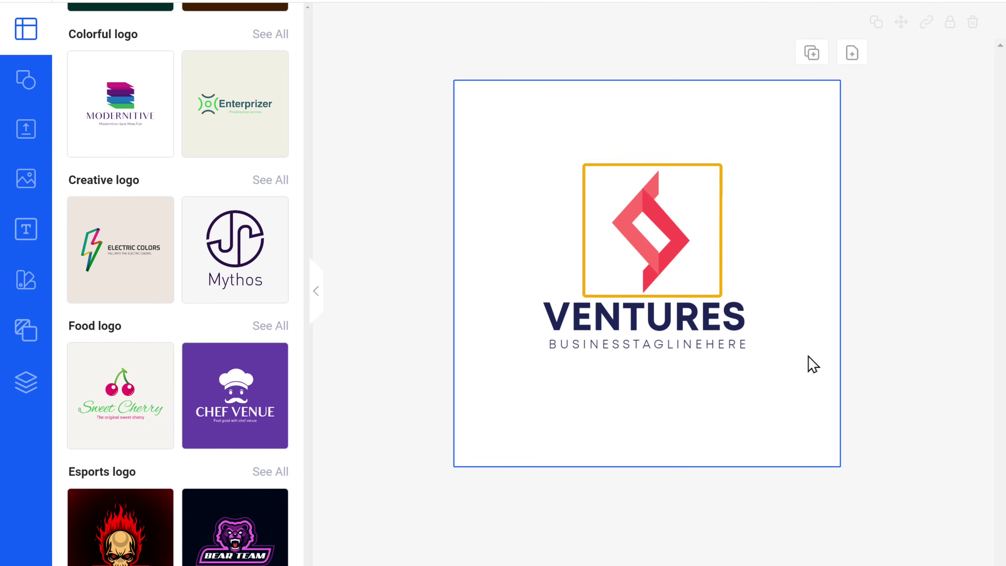
Make the icon blue, shrink it left of the name, and retype VENTURES as Stellar Consulting.
click(644, 238)
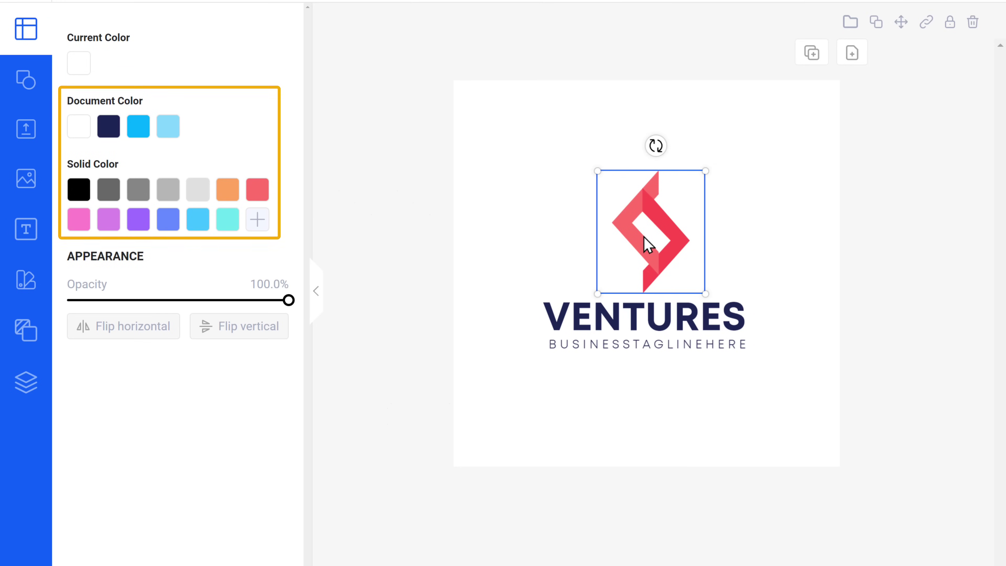
click(135, 126)
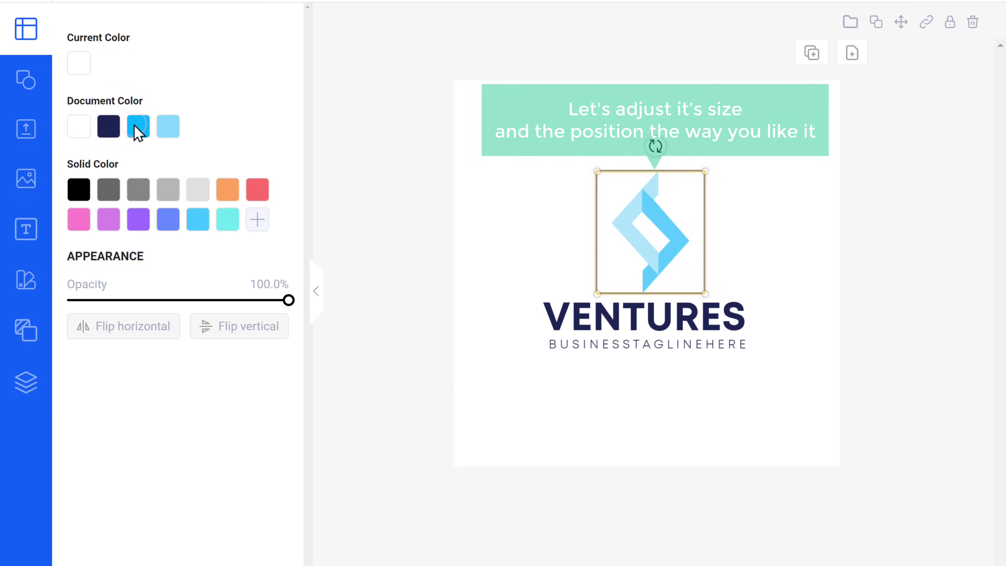
drag(705, 171, 505, 265)
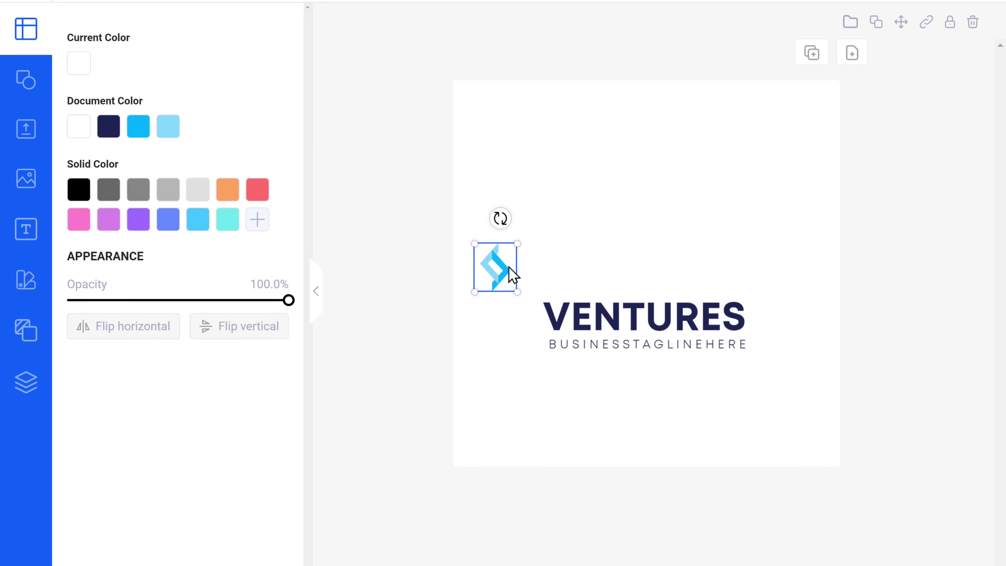
double_click(741, 319)
text(Stellar Consulting)
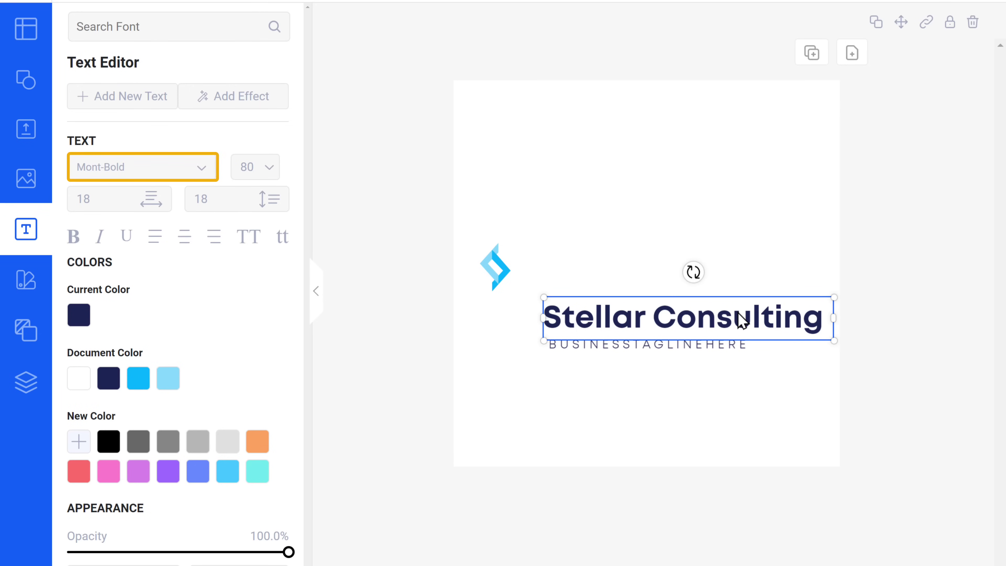
Set the Stellar Consulting name in Gotham-Bold and move it up beside the icon.
click(88, 170)
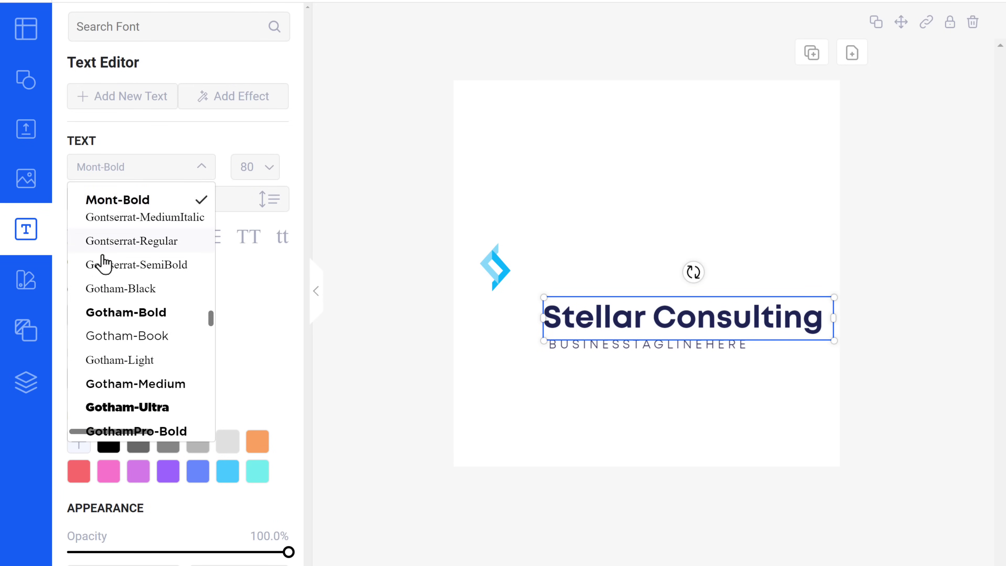
click(115, 319)
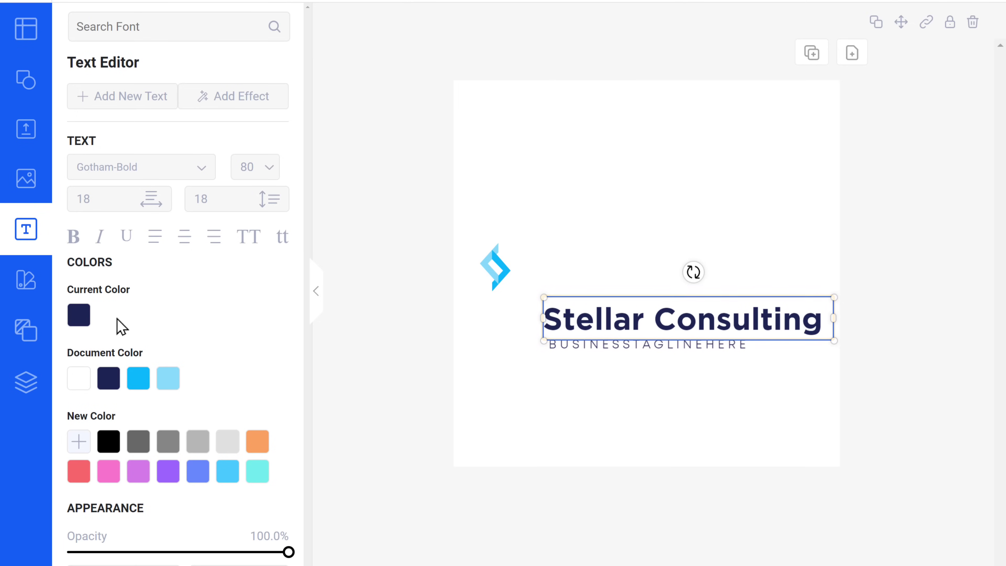
drag(667, 313, 646, 268)
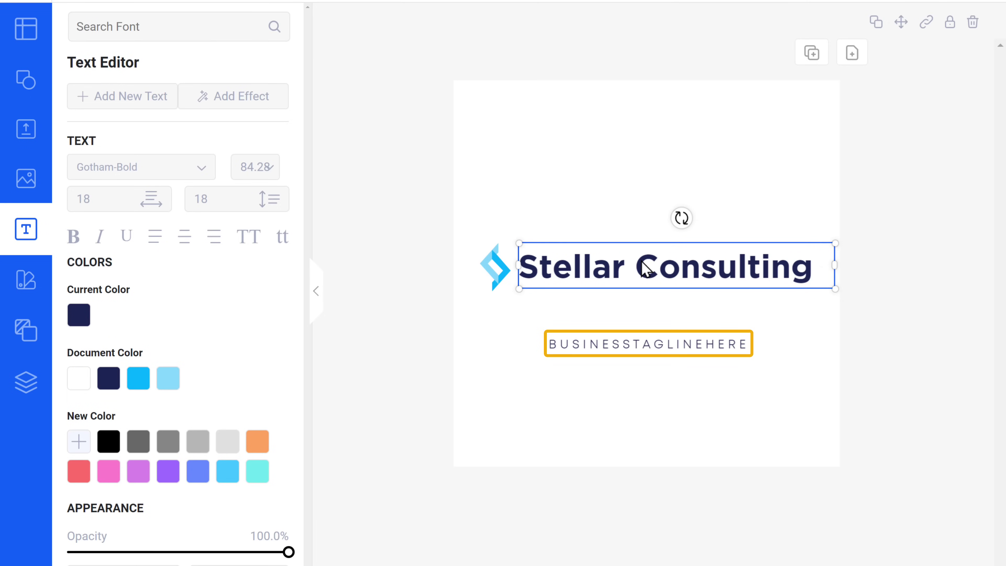
Change the tagline to 'Guiding Your Sucess With Excellence' and place it under the name.
double_click(744, 344)
text(Guiding Your Sucess With)
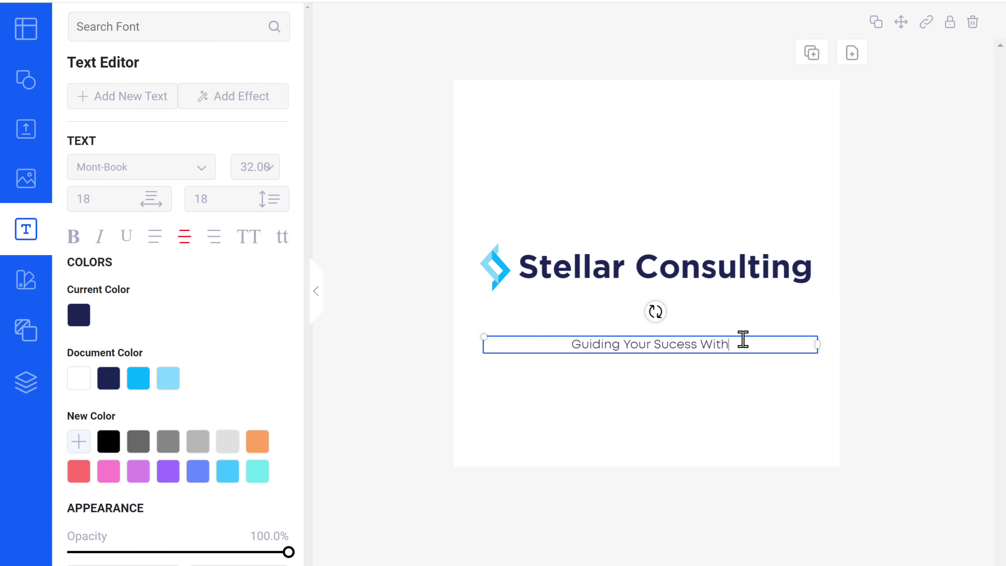
text( Excellence)
drag(650, 342, 657, 295)
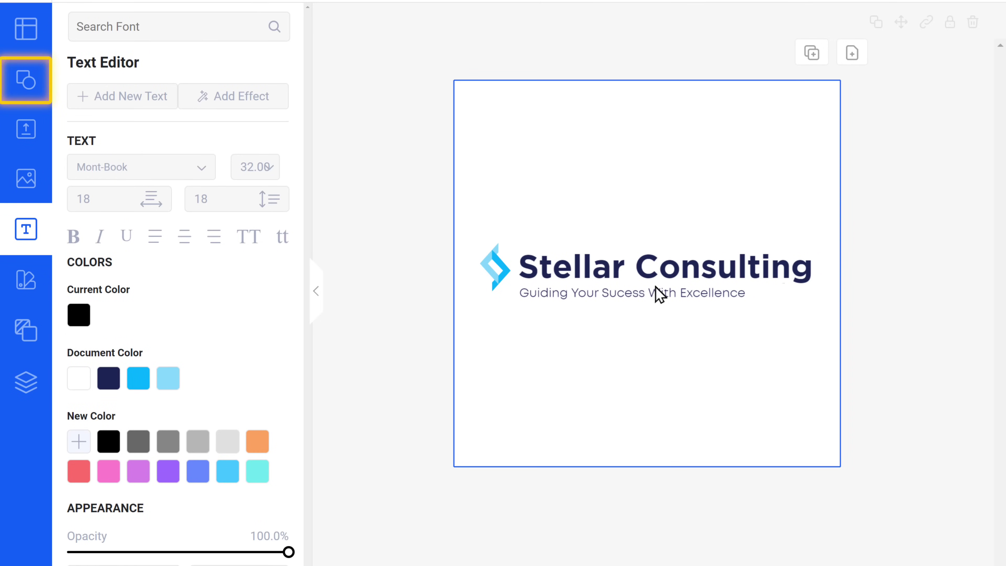
Show the Icons collection in the Elements library of the left sidebar.
click(25, 84)
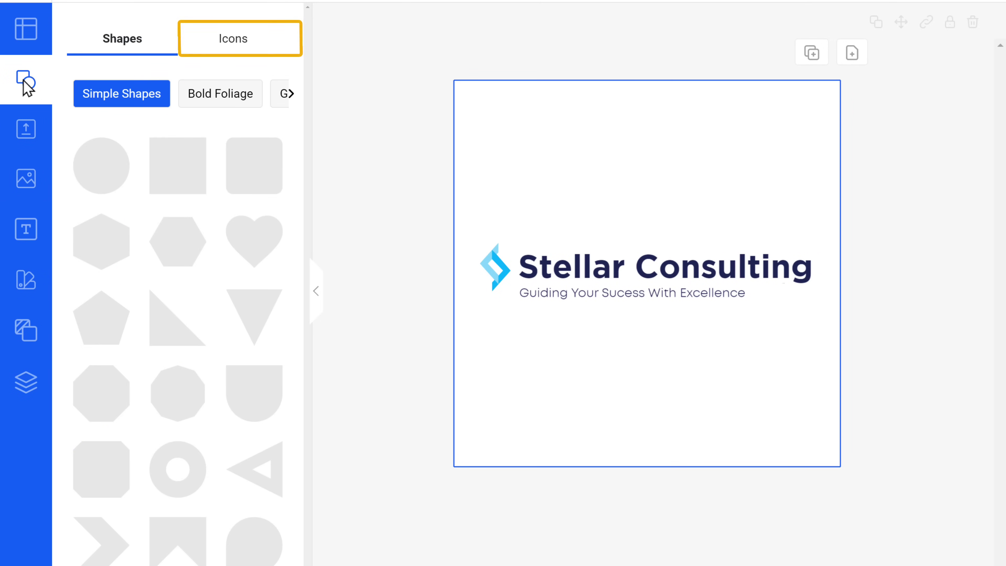
click(232, 49)
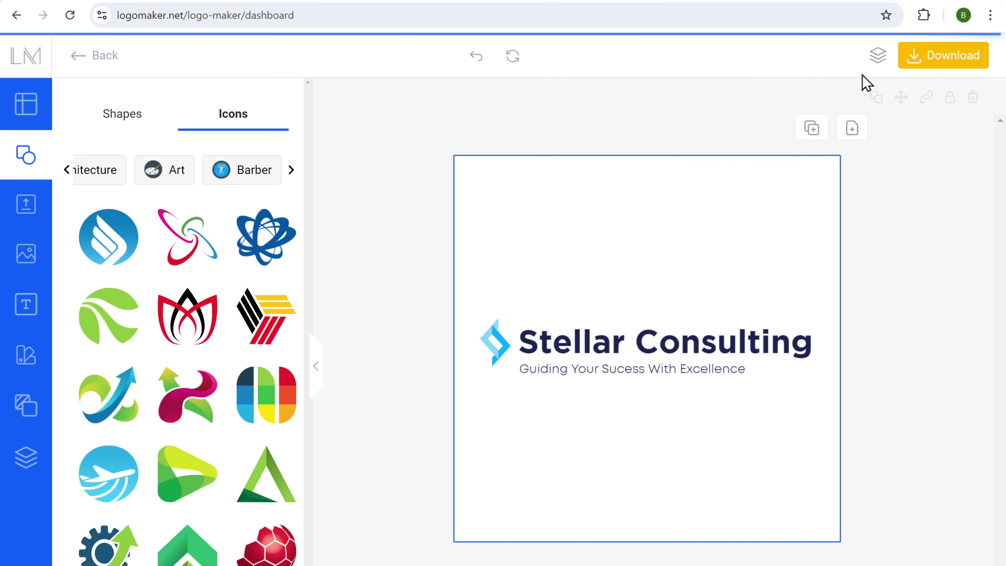
Download the Stellar Consulting logo as a 15.1 KB PNG and open it in Photos.
click(948, 63)
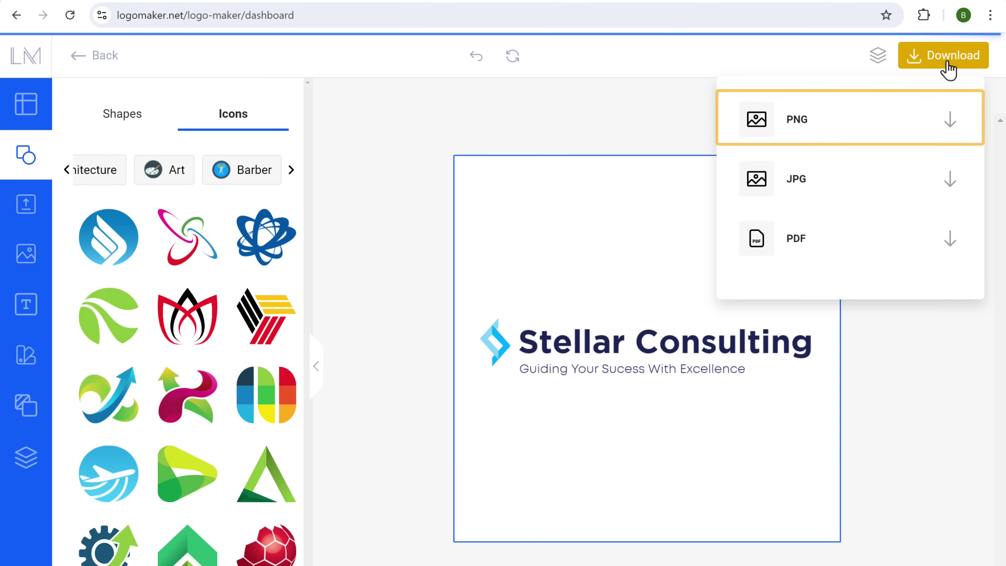
click(798, 125)
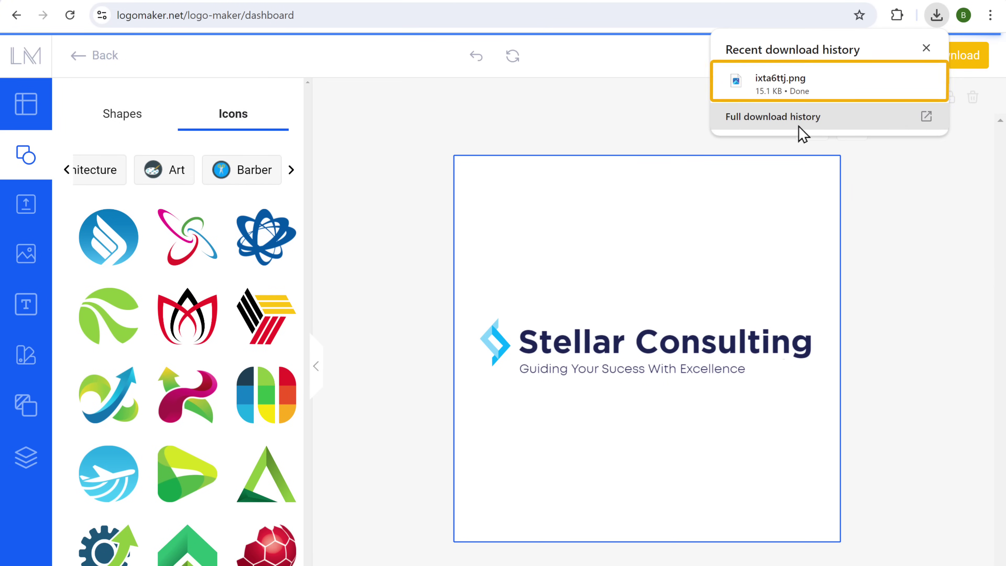
click(770, 90)
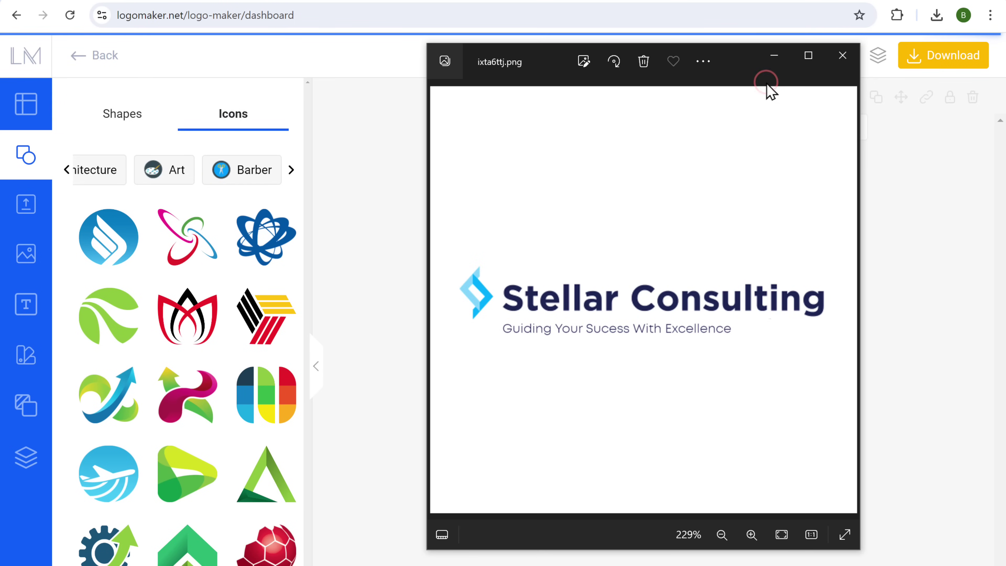